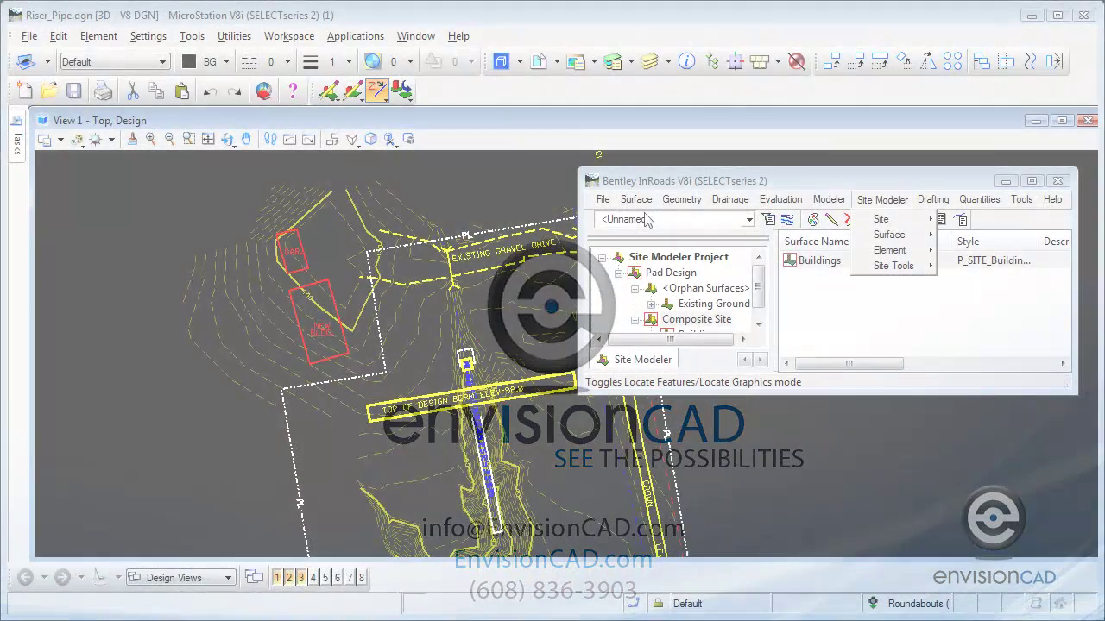
Browse the Surface and Site Modeler menus to reach the Element commands list.
{"action": "left_click", "coordinate": [639, 204]}
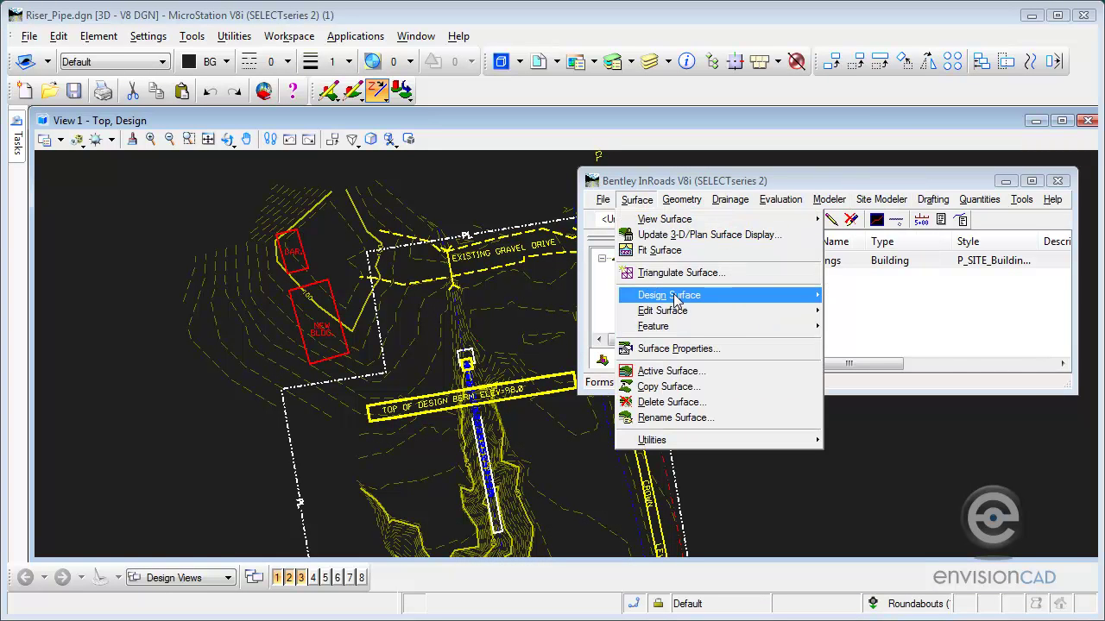
{"action": "mouse_move", "coordinate": [675, 298]}
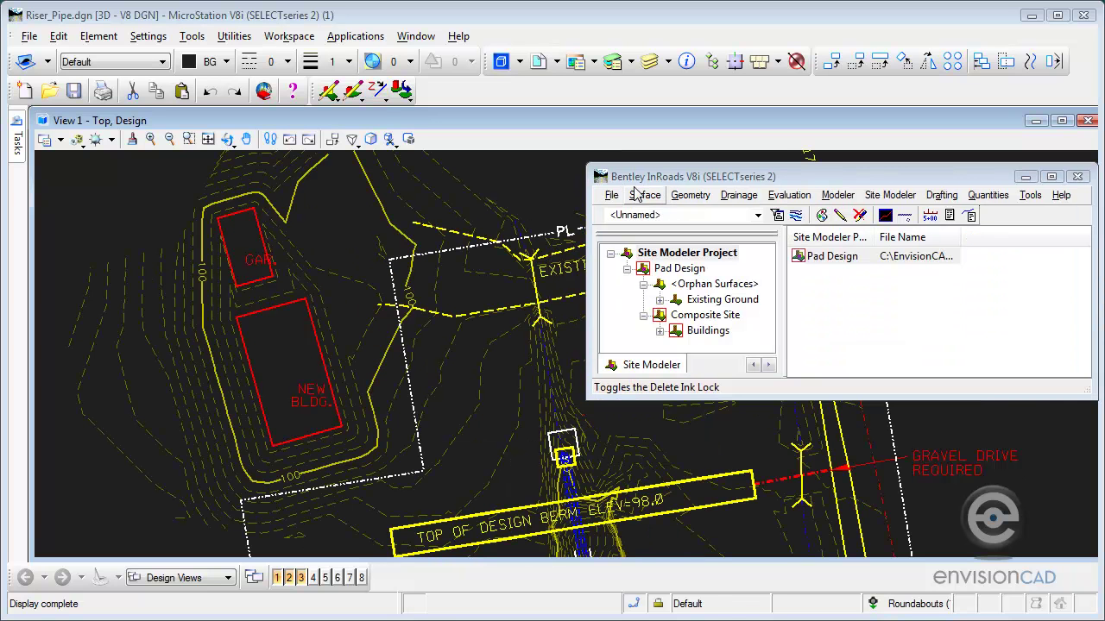
{"action": "left_click", "coordinate": [897, 195]}
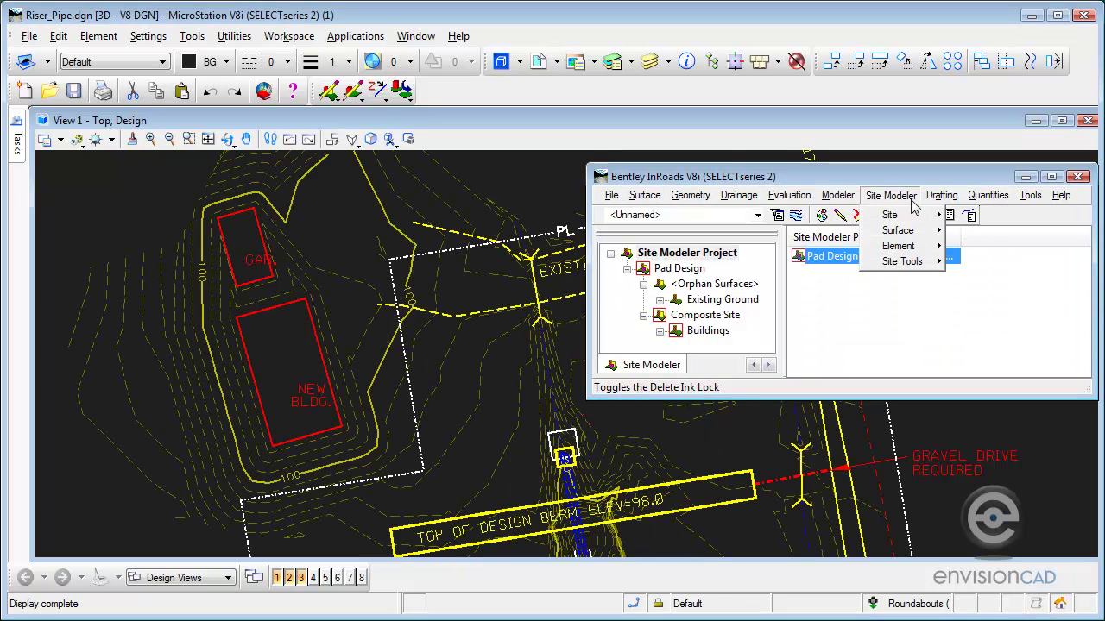
{"action": "mouse_move", "coordinate": [898, 230]}
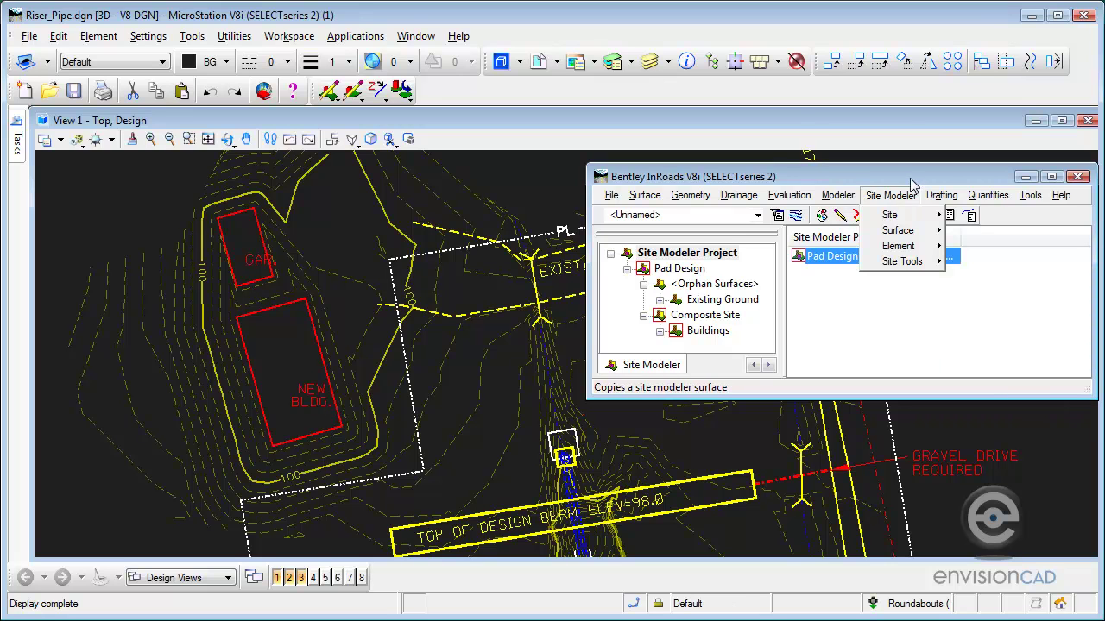
{"action": "left_click", "coordinate": [910, 185]}
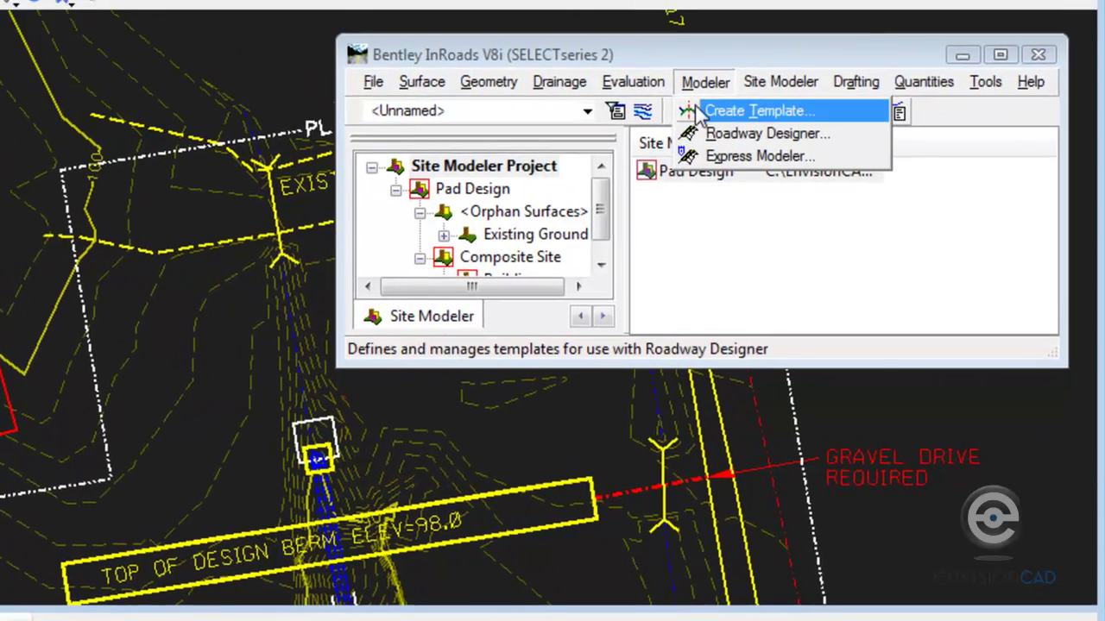
{"action": "mouse_move", "coordinate": [799, 123]}
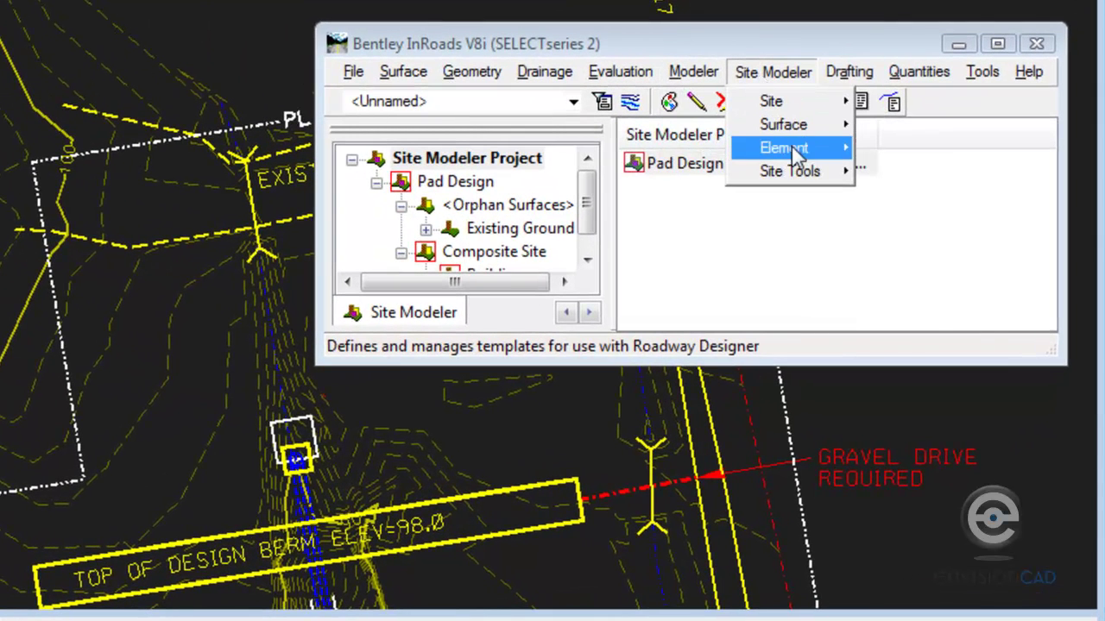
{"action": "mouse_move", "coordinate": [794, 160]}
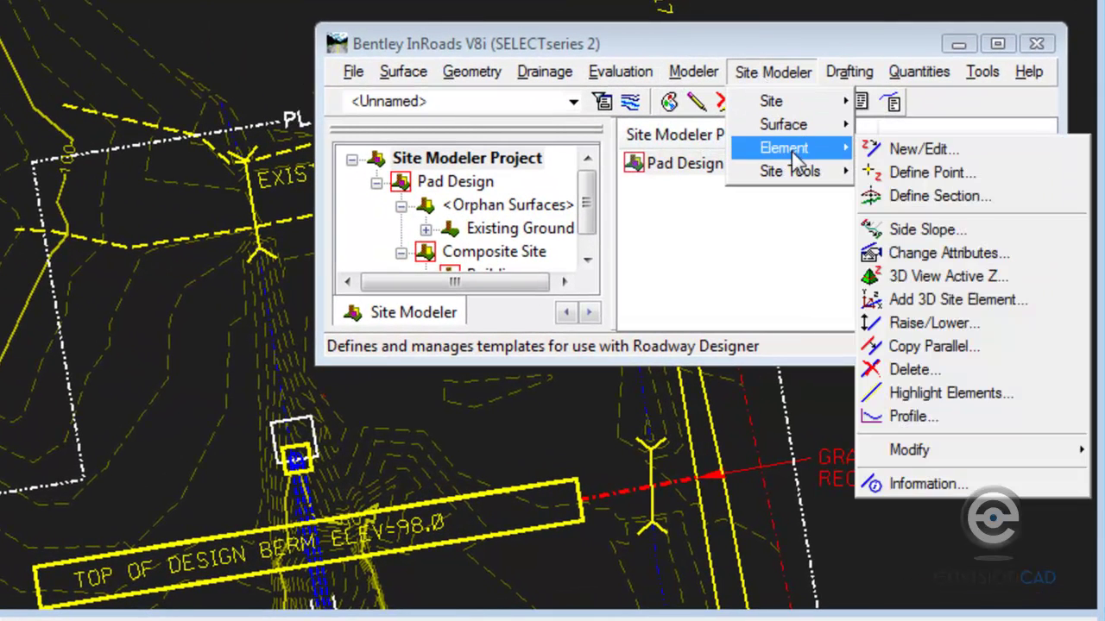
Start a new site element and pick the NEW BLDG outline for it.
{"action": "left_click", "coordinate": [910, 152]}
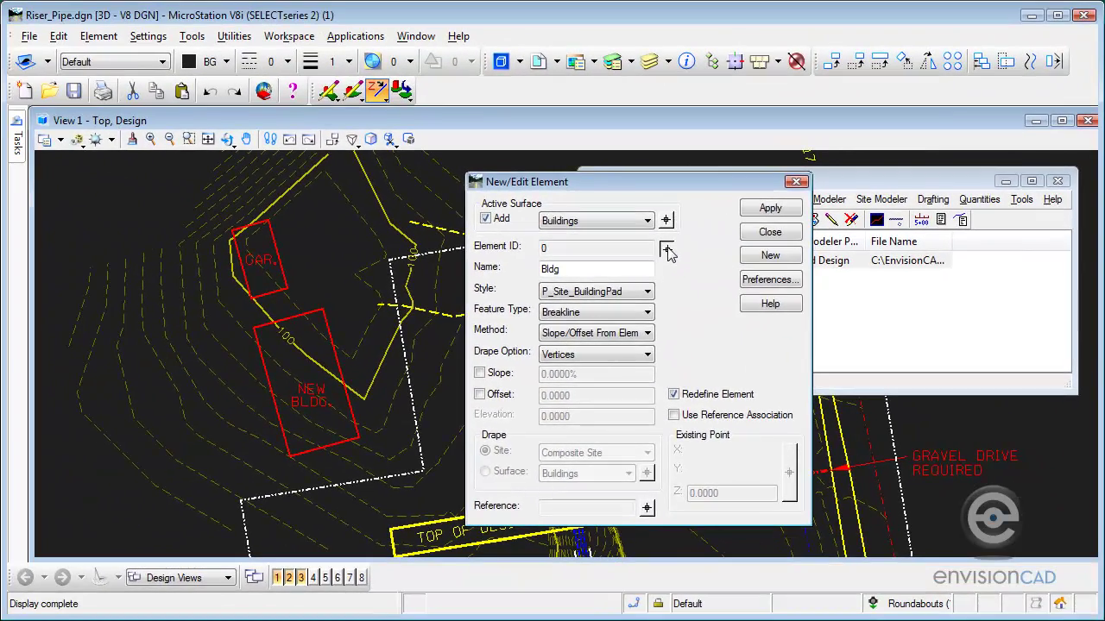
{"action": "left_click", "coordinate": [517, 178]}
{"action": "left_click", "coordinate": [318, 310]}
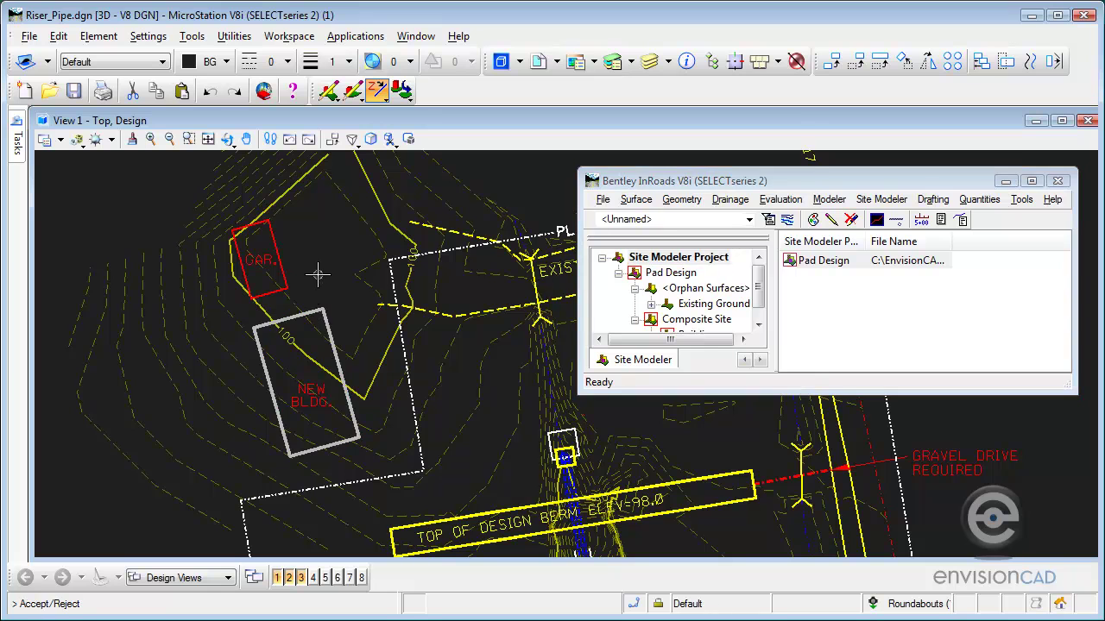
{"action": "left_click", "coordinate": [317, 275]}
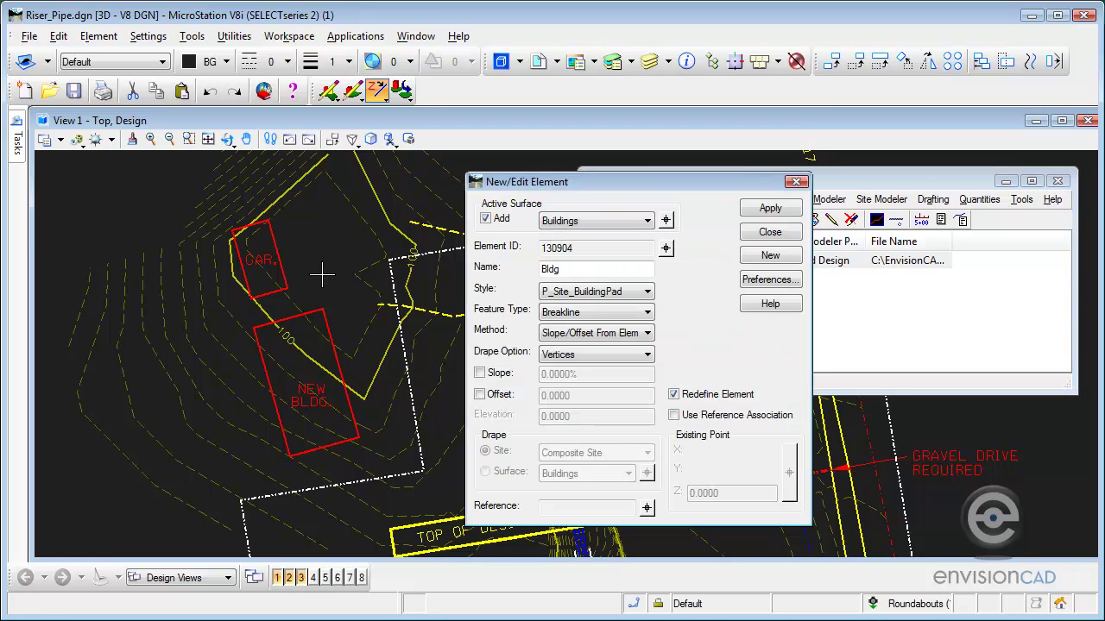
Name the element House, with Interior feature type and Maximum Elevation drape.
{"action": "double_click", "coordinate": [588, 271]}
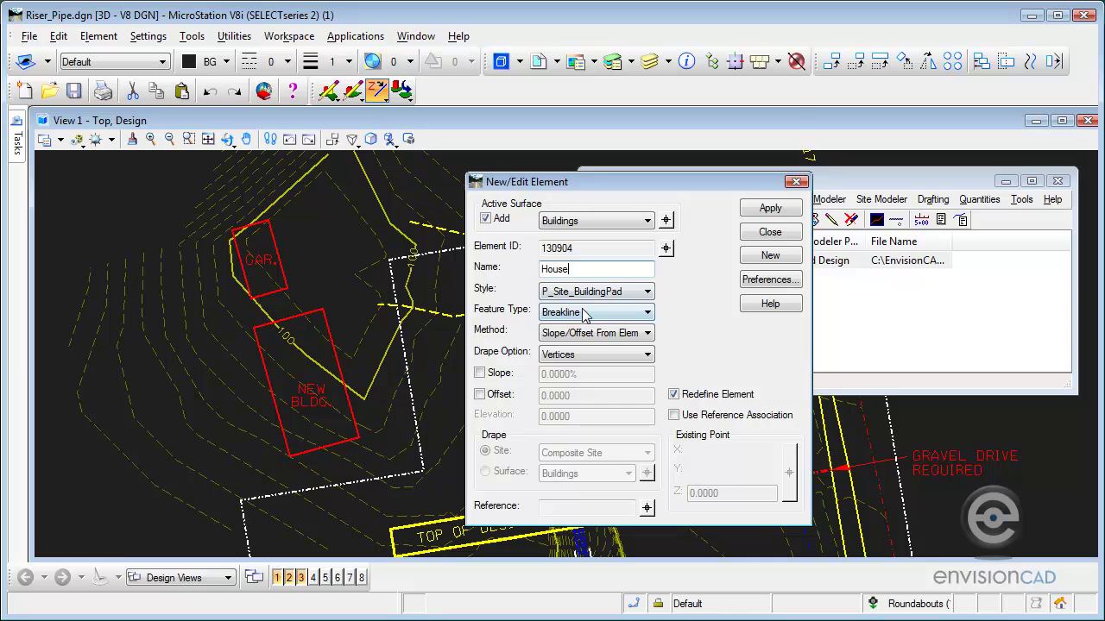
{"action": "left_click", "coordinate": [588, 316]}
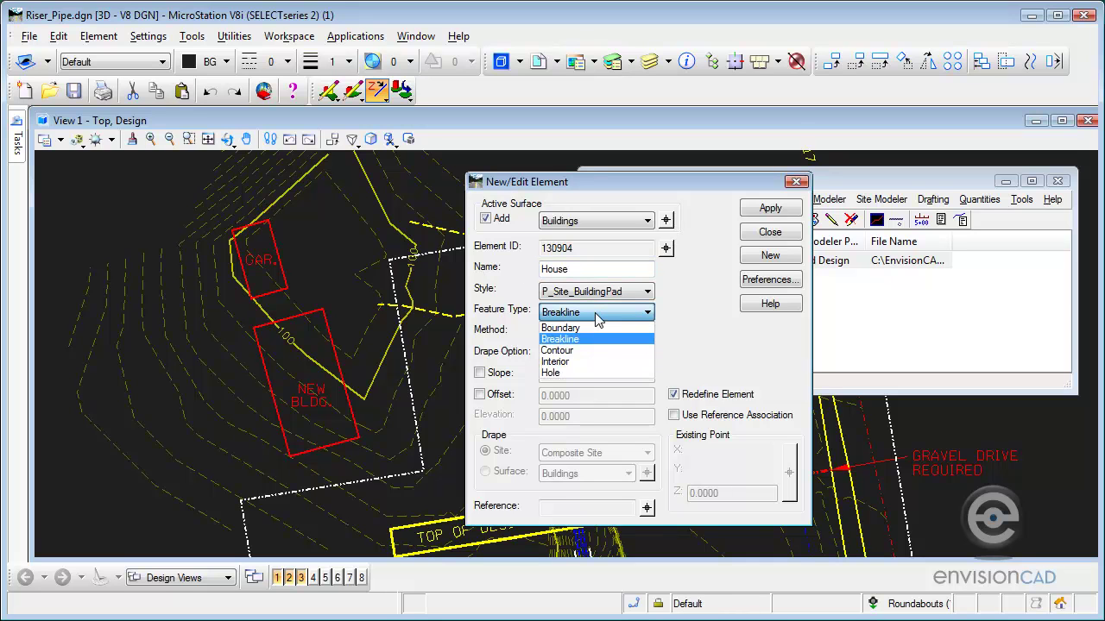
{"action": "left_click", "coordinate": [577, 368]}
{"action": "left_click", "coordinate": [602, 355]}
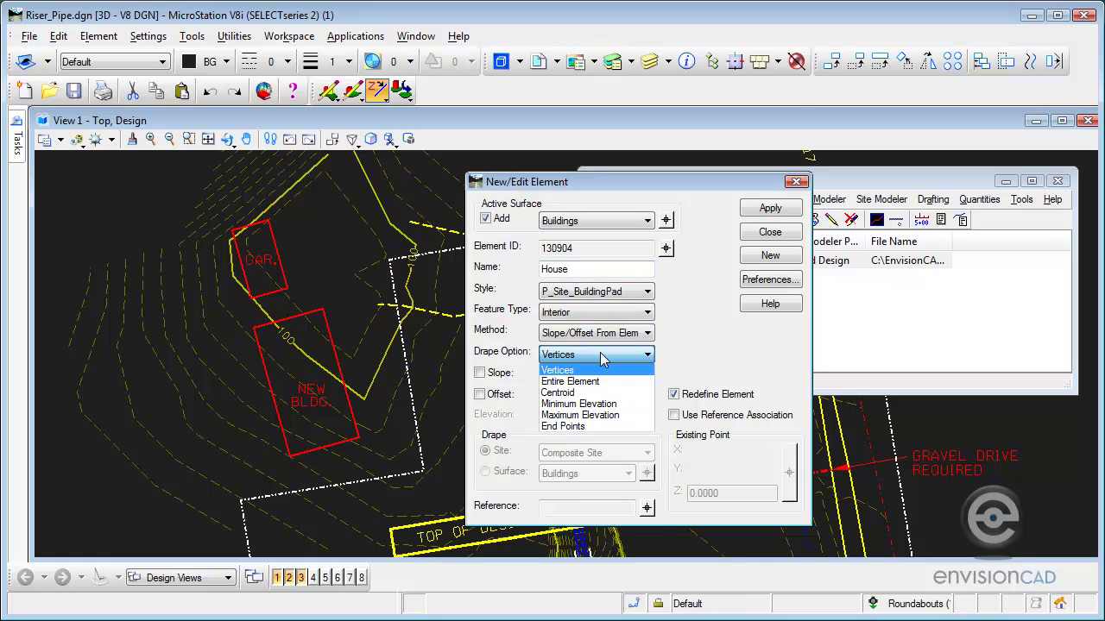
{"action": "left_click", "coordinate": [599, 415]}
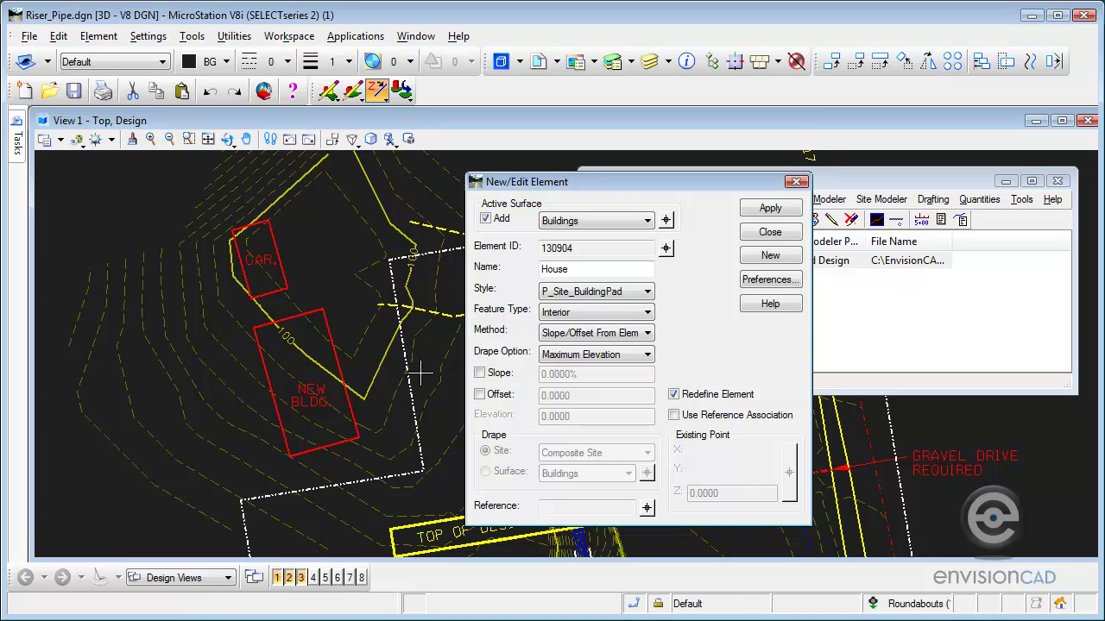
Set method to Drape with a 2.0000 offset and apply House to the Buildings surface.
{"action": "left_click", "coordinate": [587, 335]}
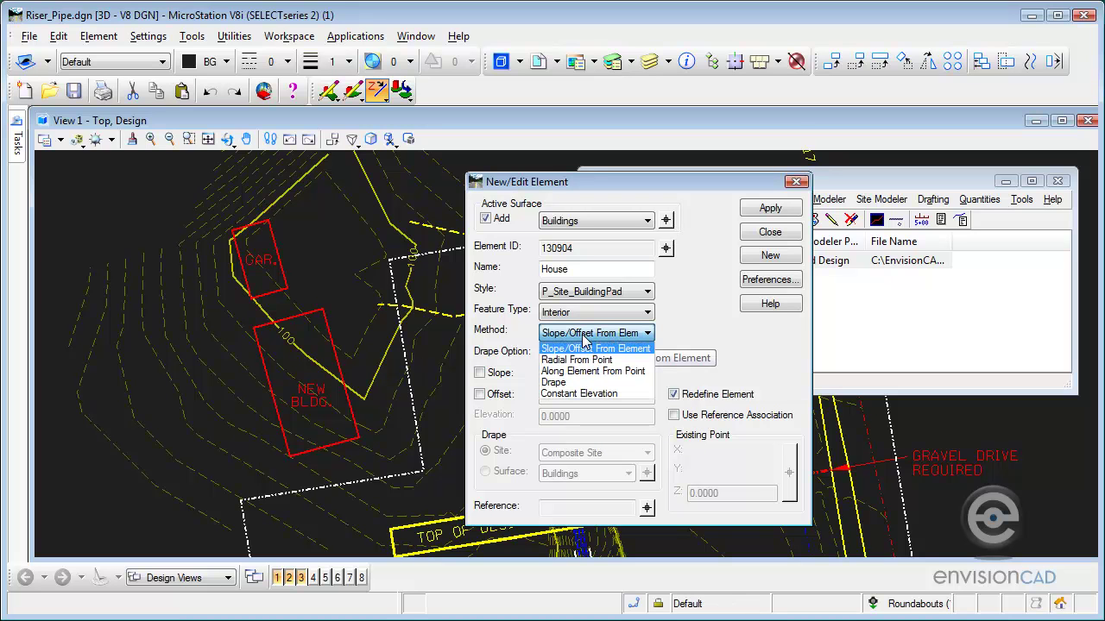
{"action": "left_click", "coordinate": [553, 382]}
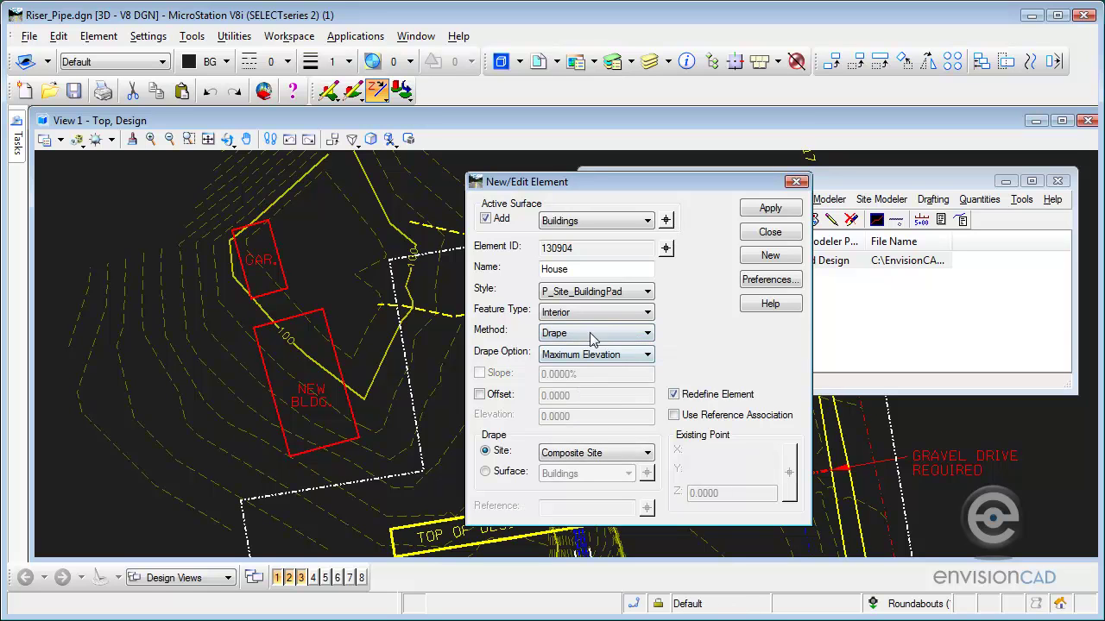
{"action": "left_click", "coordinate": [480, 395]}
{"action": "key", "text": "Tab"}
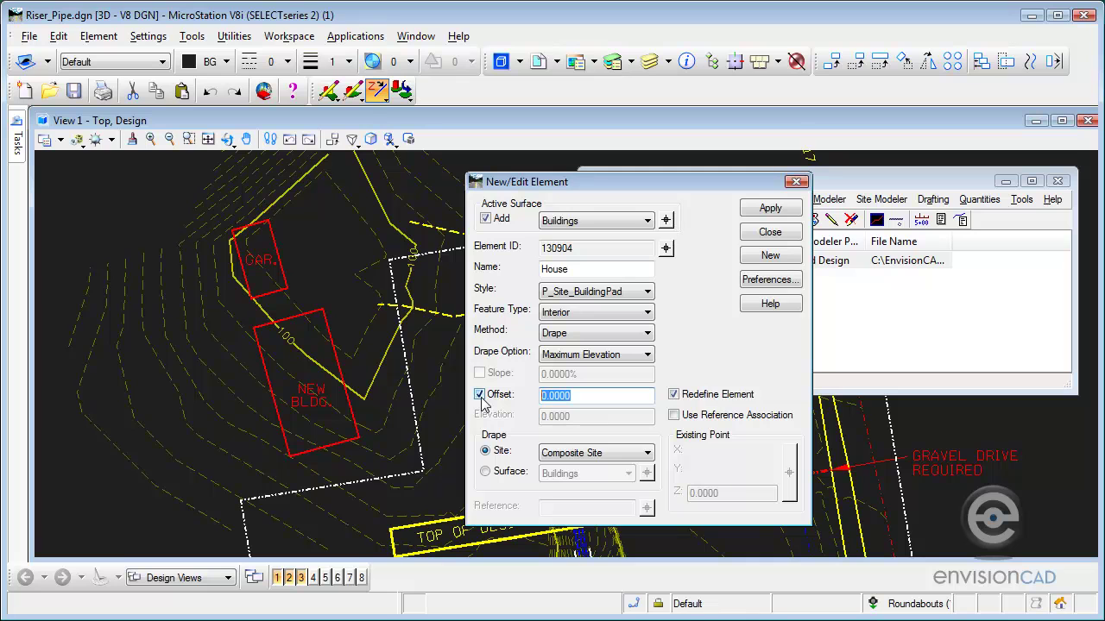
{"action": "type", "text": "2"}
{"action": "key", "text": "Tab"}
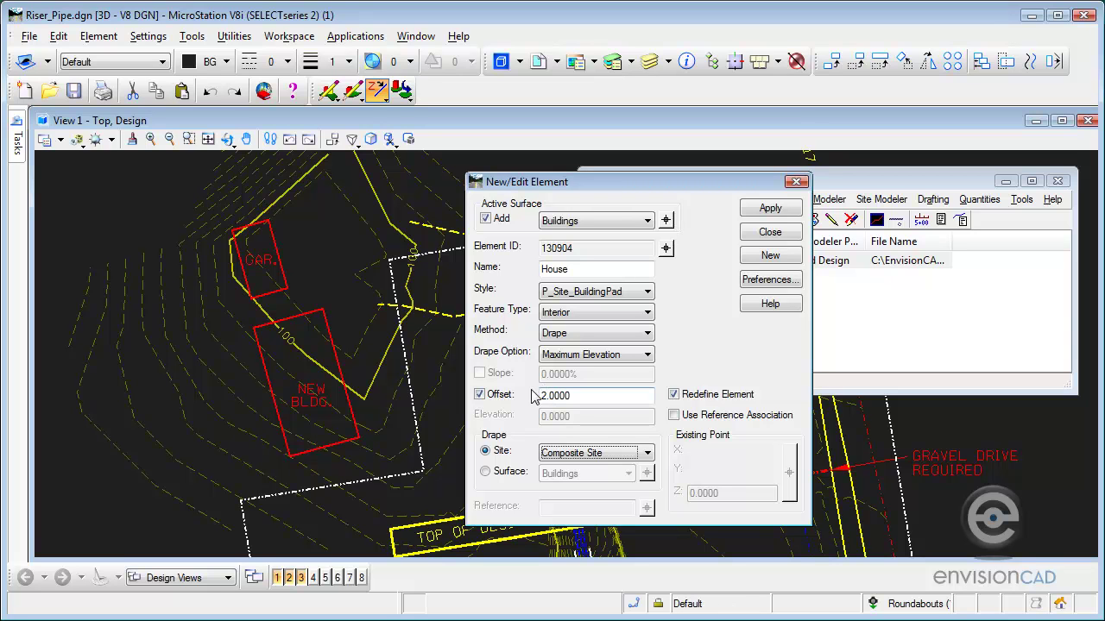
{"action": "left_click", "coordinate": [763, 212]}
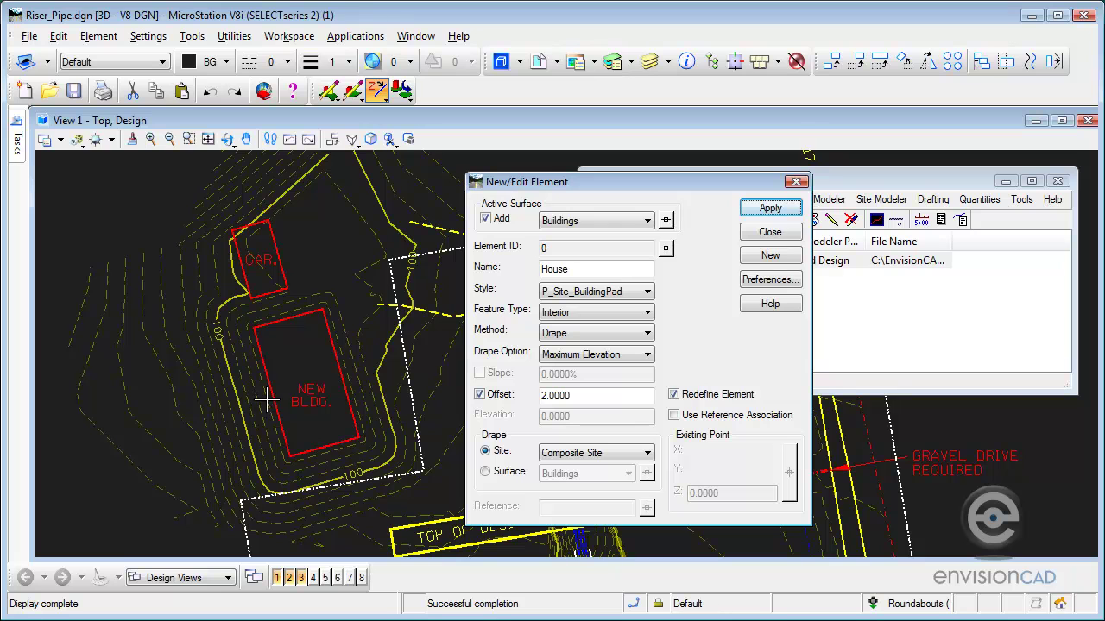
Close the element editor and move the NEW BLDG shape left, right and back.
{"action": "left_click", "coordinate": [746, 232]}
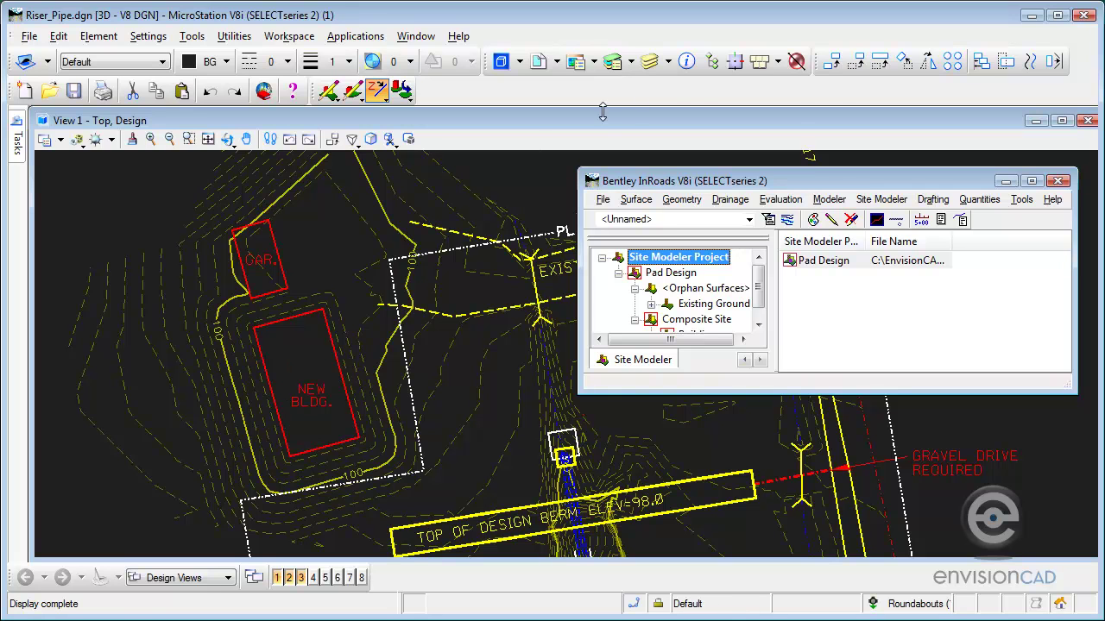
{"action": "left_click", "coordinate": [854, 64]}
{"action": "left_click", "coordinate": [337, 363]}
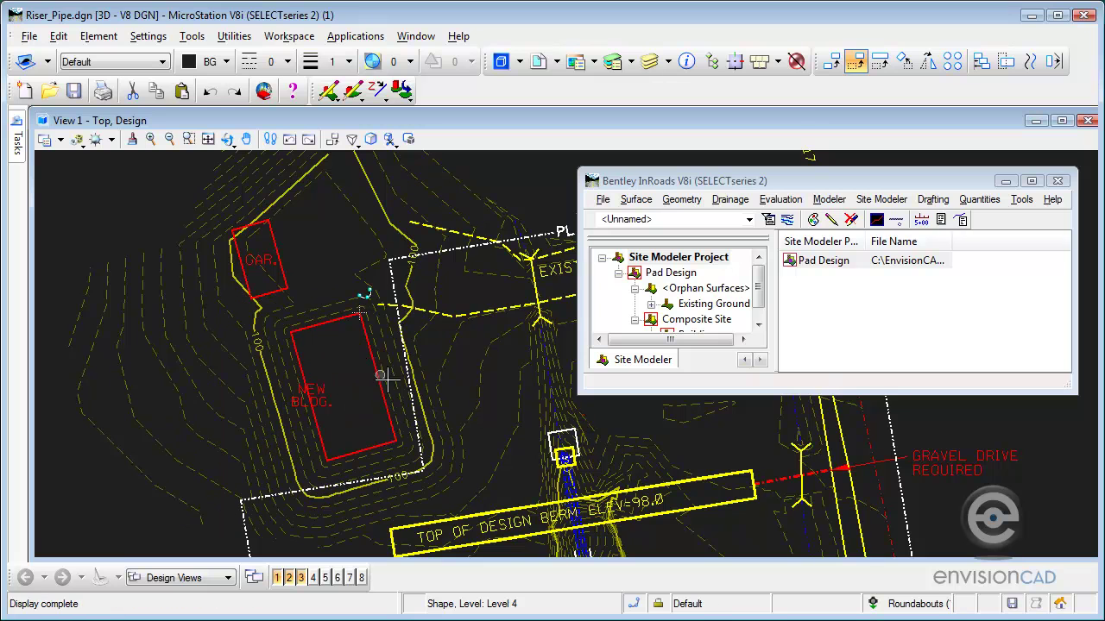
{"action": "left_click", "coordinate": [298, 361]}
{"action": "left_click", "coordinate": [174, 354]}
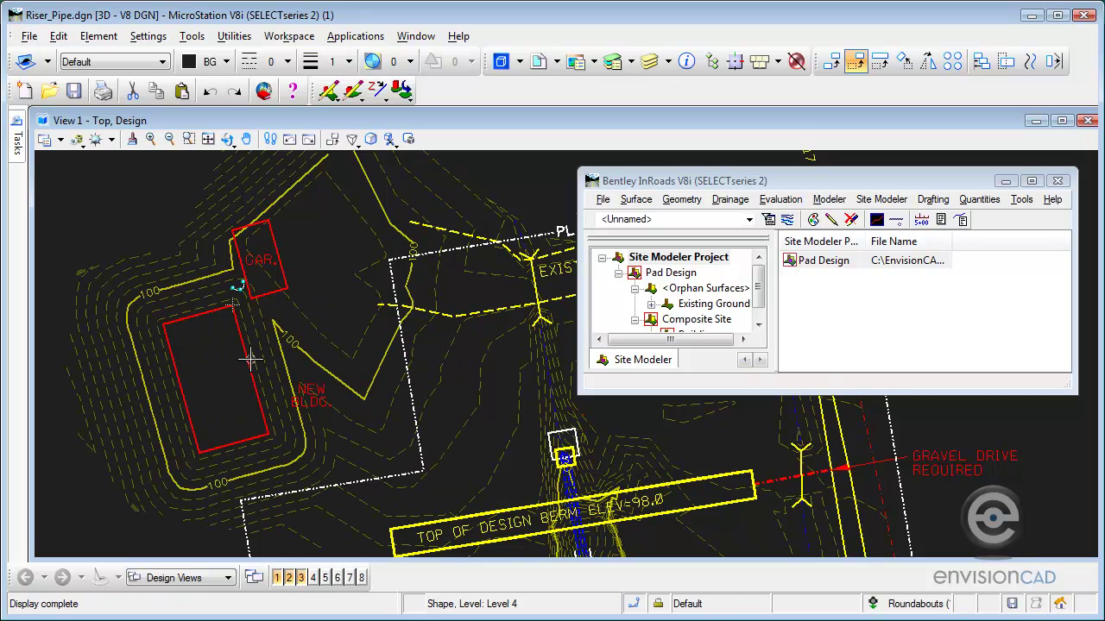
{"action": "left_click", "coordinate": [250, 358]}
{"action": "left_click", "coordinate": [367, 368]}
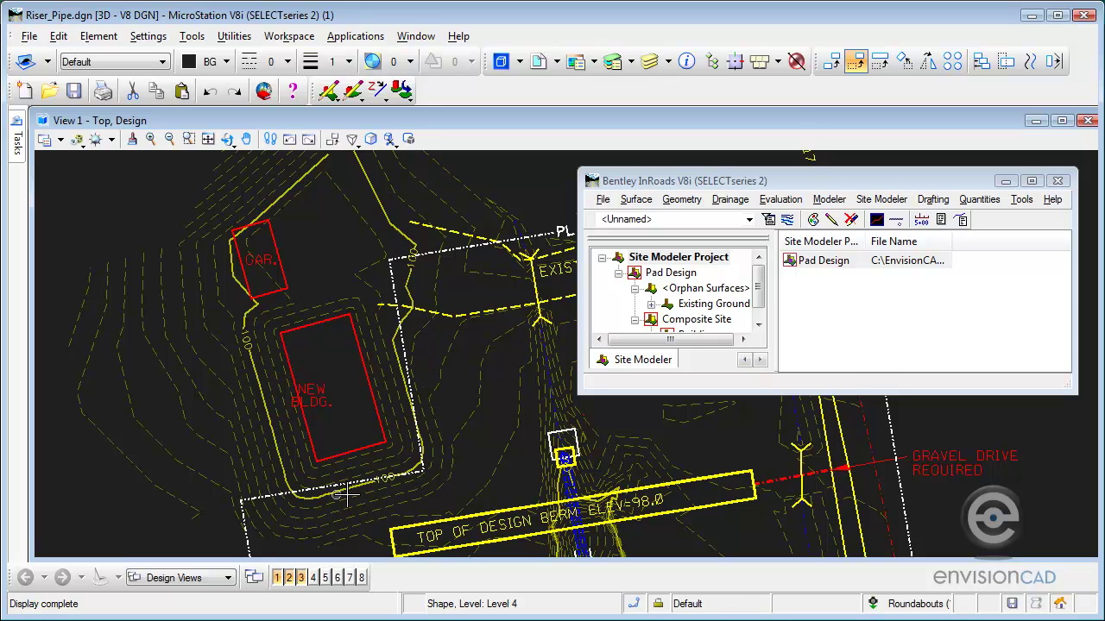
{"action": "left_click_drag", "start_coordinate": [387, 437], "coordinate": [351, 414]}
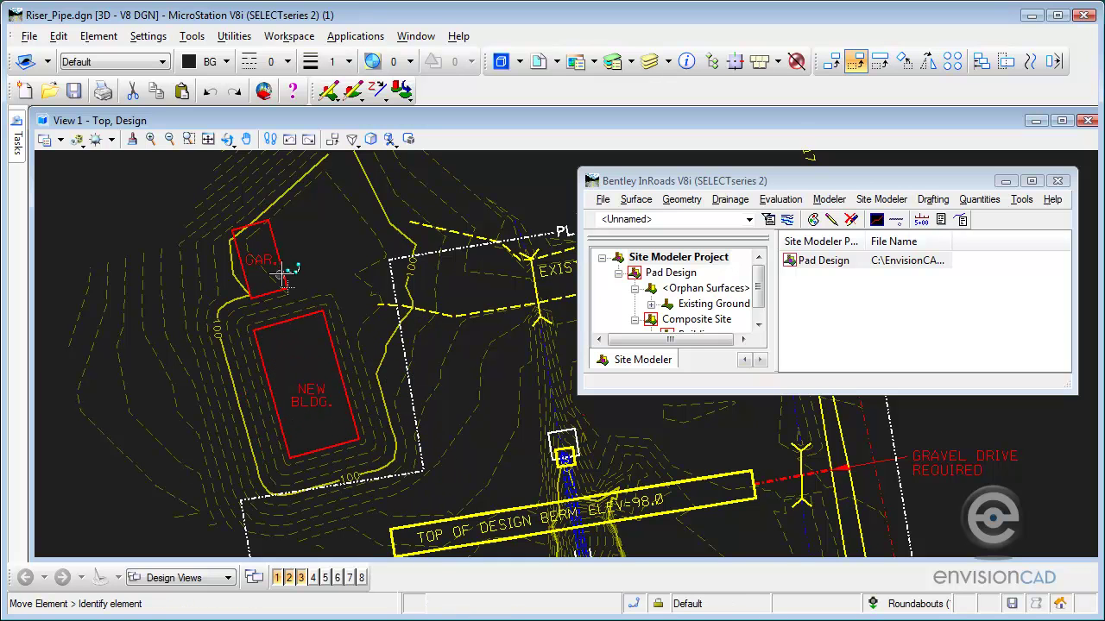
Start another site element and pick the GAR. outline for it.
{"action": "left_click", "coordinate": [877, 201]}
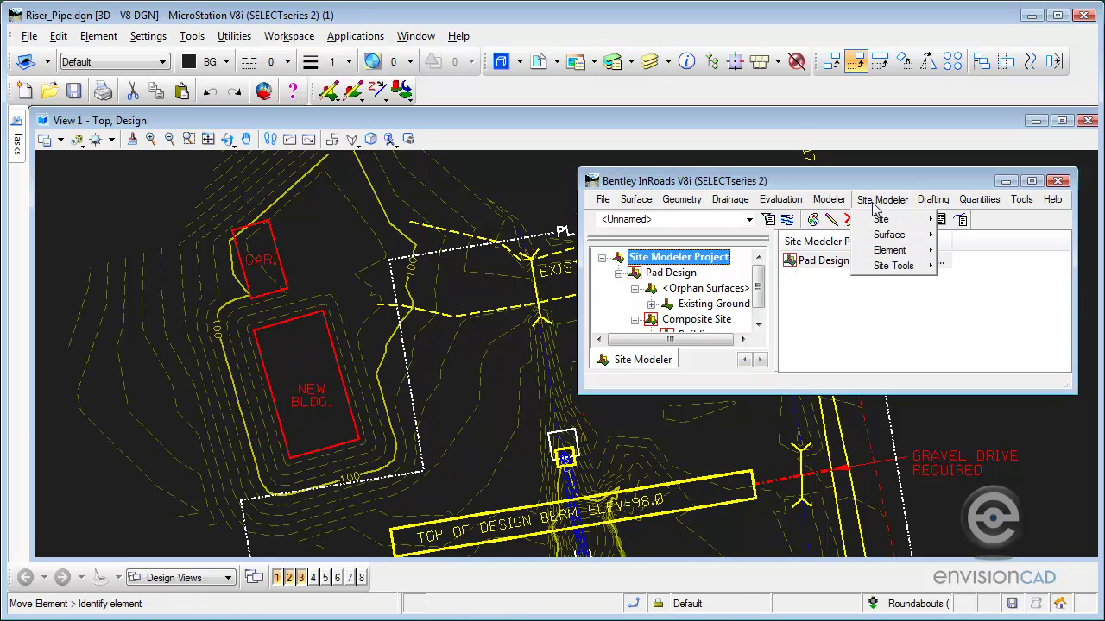
{"action": "mouse_move", "coordinate": [881, 236]}
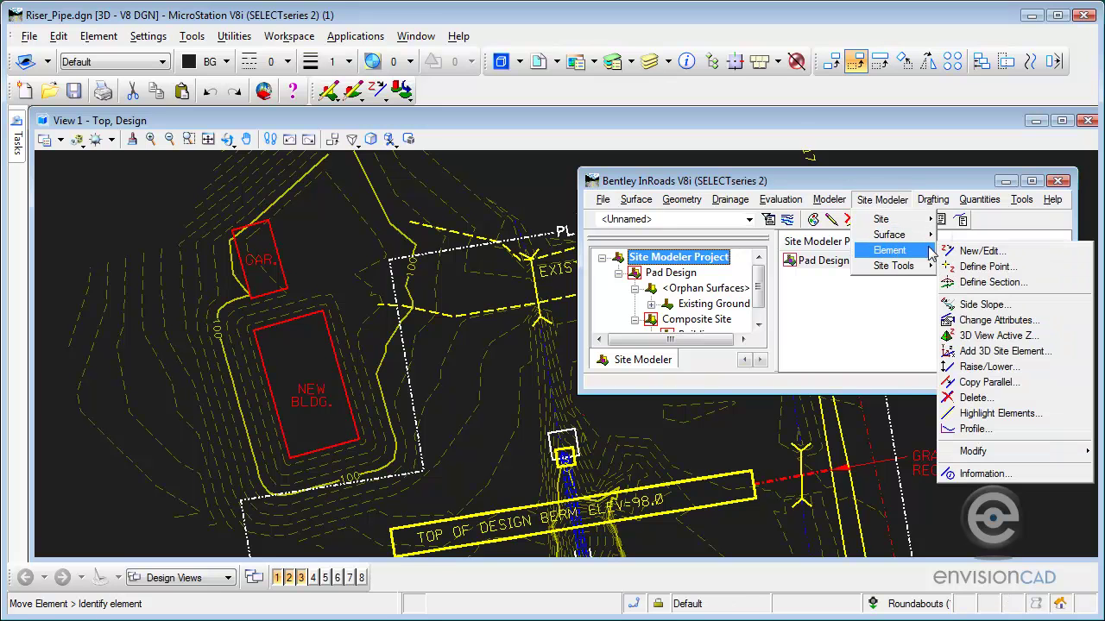
{"action": "left_click", "coordinate": [975, 251]}
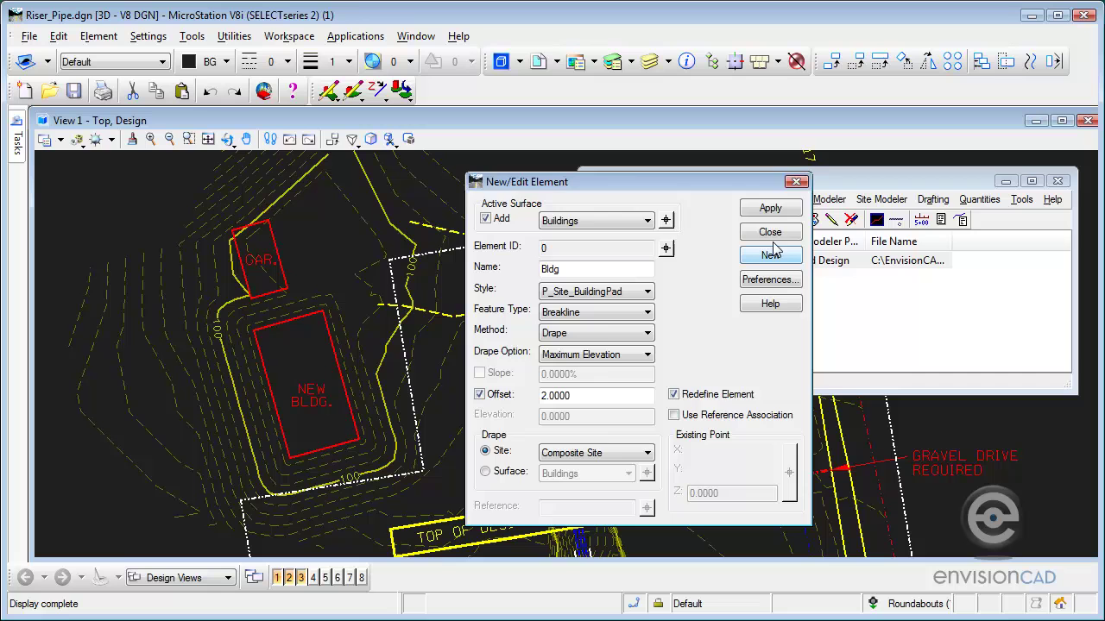
{"action": "left_click", "coordinate": [666, 247]}
{"action": "left_click", "coordinate": [278, 259]}
{"action": "left_click", "coordinate": [307, 242]}
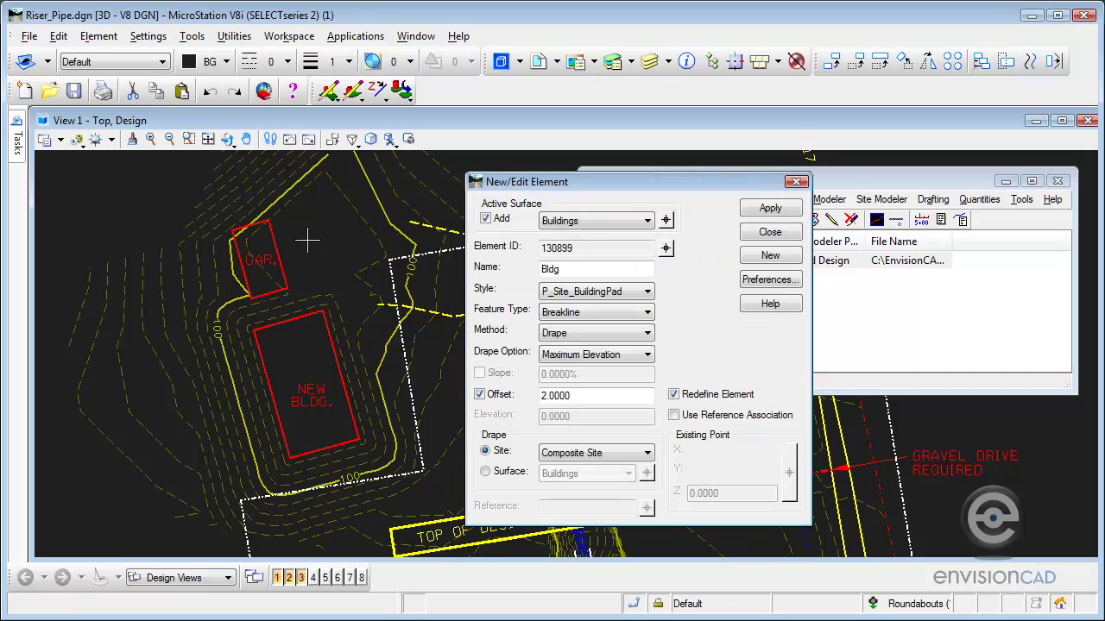
Name it Garage with Slope/Offset From Element method, Entire Element drape and -2 offset.
{"action": "double_click", "coordinate": [571, 269]}
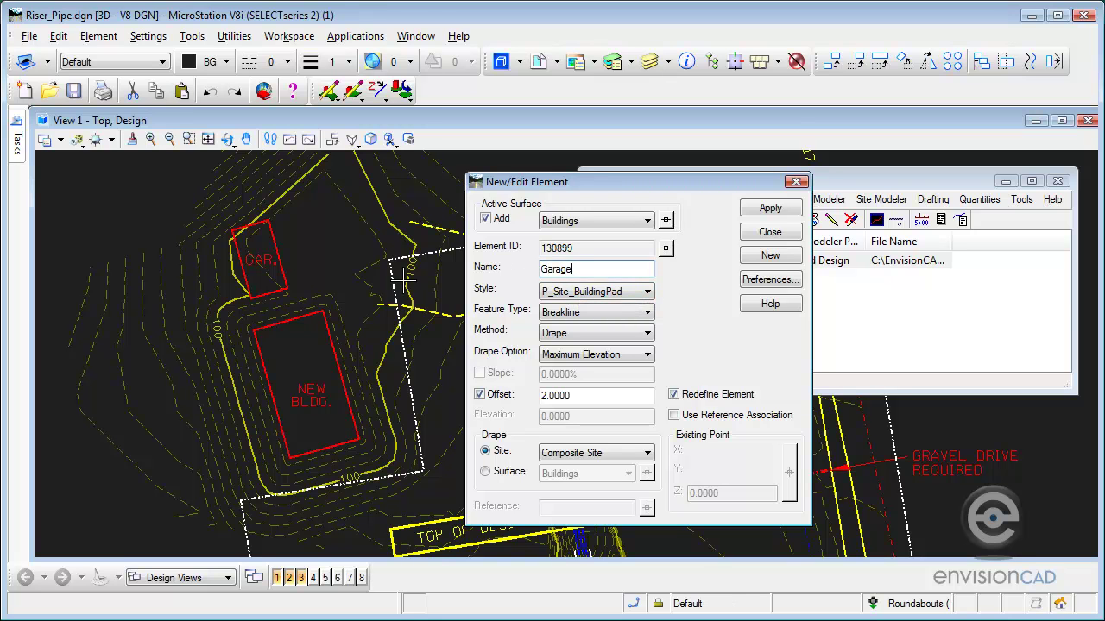
{"action": "left_click", "coordinate": [566, 334]}
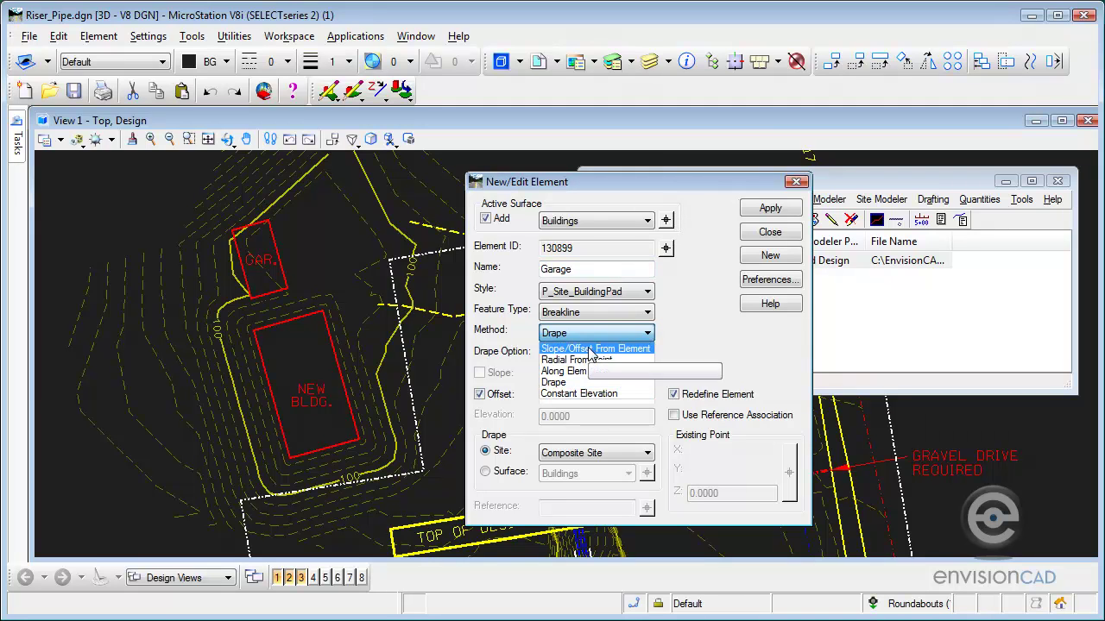
{"action": "left_click", "coordinate": [590, 349]}
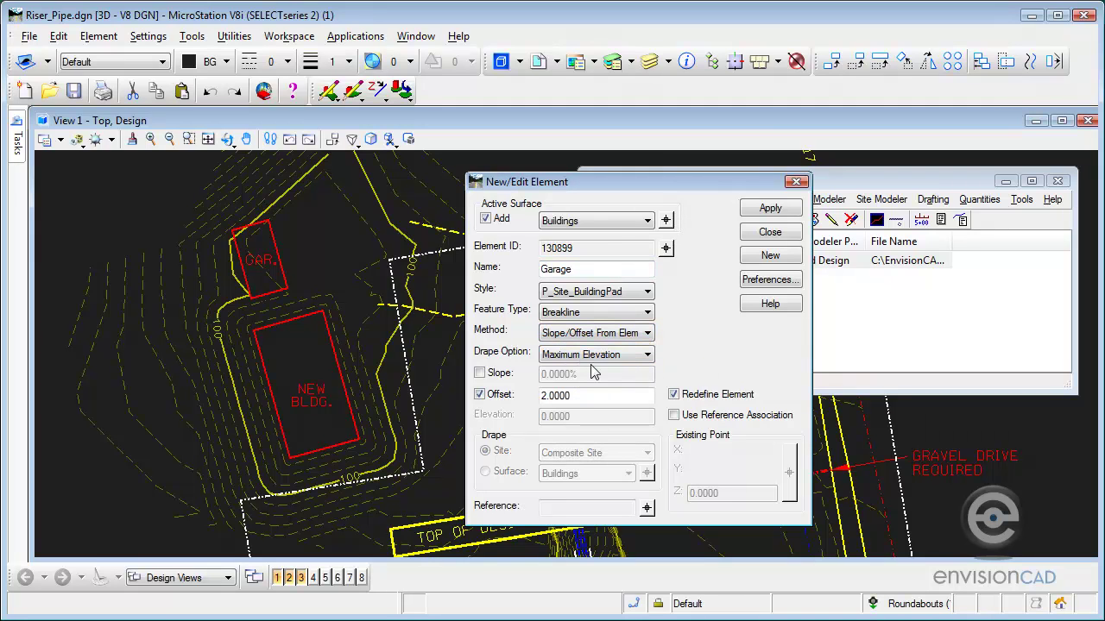
{"action": "left_click", "coordinate": [569, 361]}
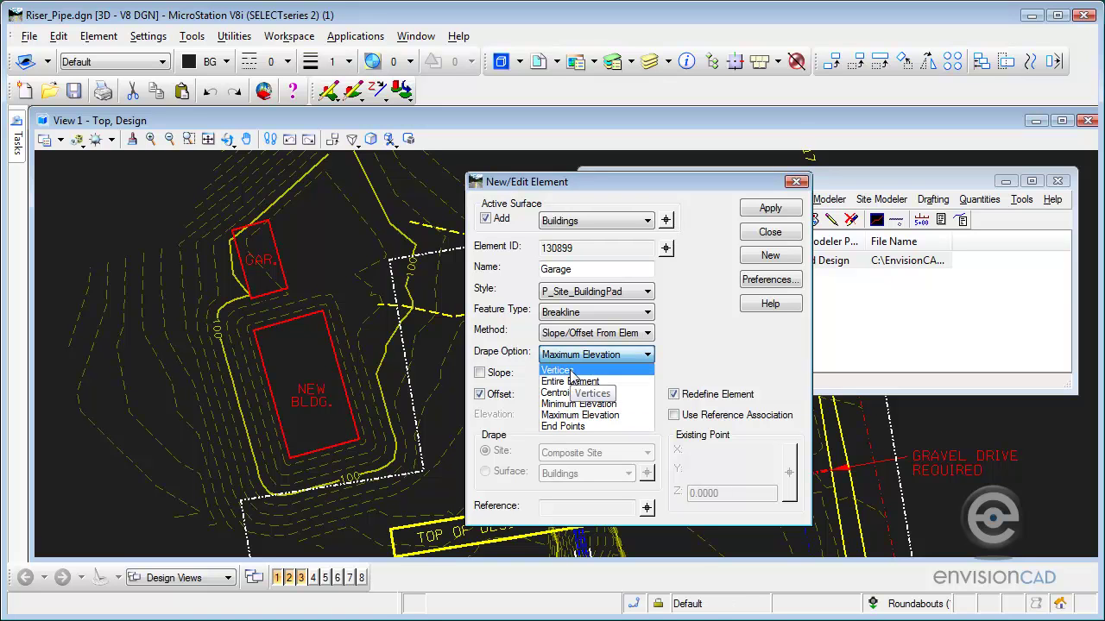
{"action": "left_click", "coordinate": [575, 383]}
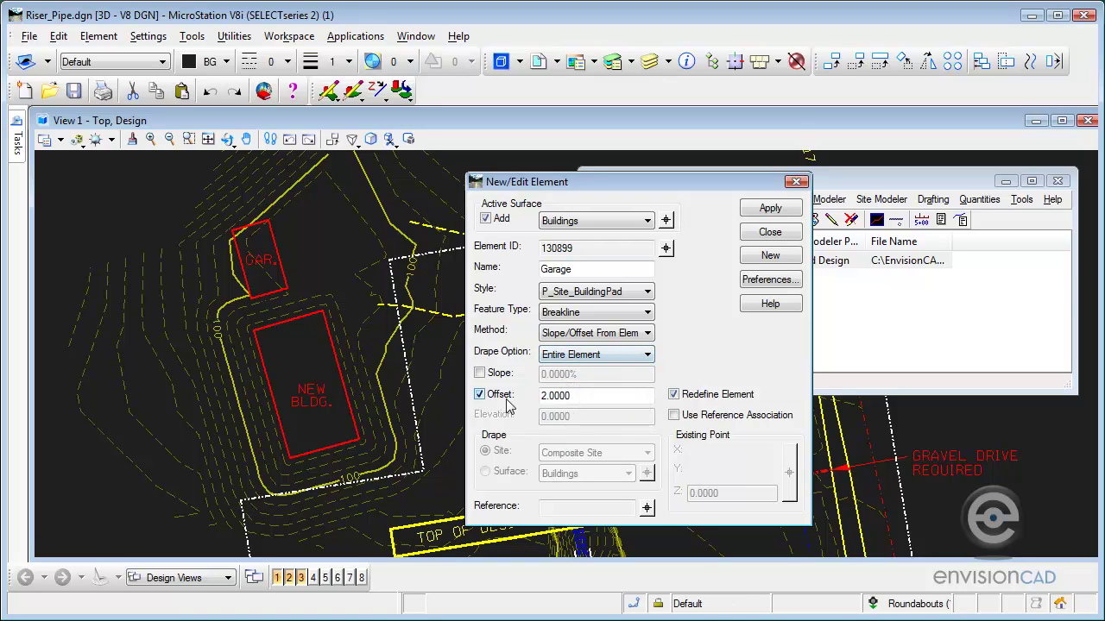
{"action": "left_click", "coordinate": [542, 395]}
{"action": "type", "text": "-"}
{"action": "key", "text": "Tab"}
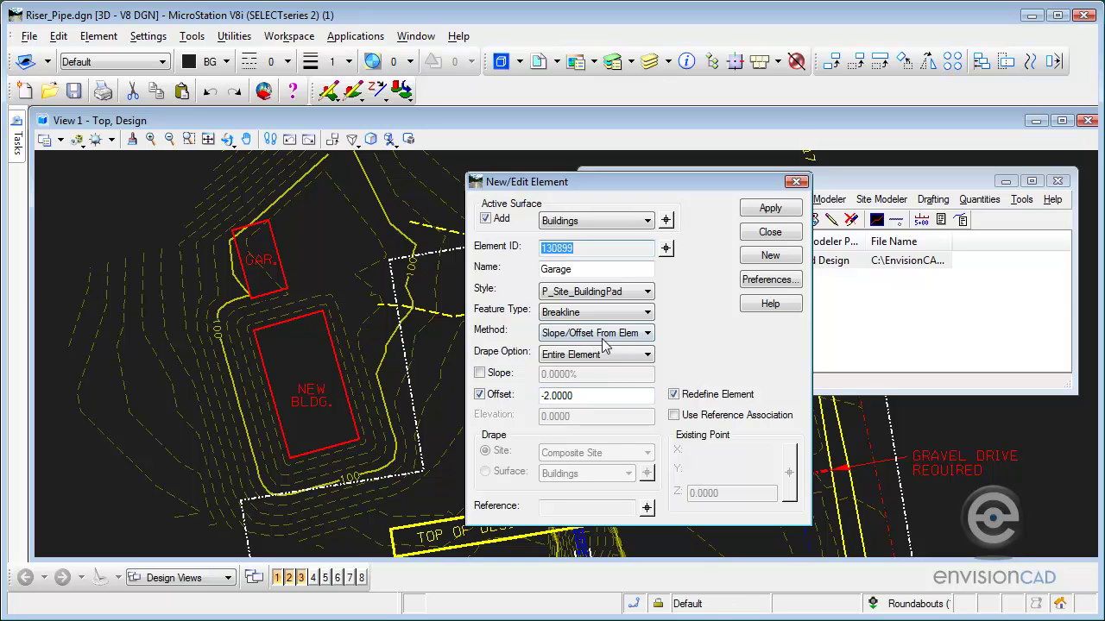
Reference the NEW BLDG pad (House1) and apply the Garage breakline to Buildings.
{"action": "left_click", "coordinate": [674, 415]}
{"action": "left_click", "coordinate": [673, 394]}
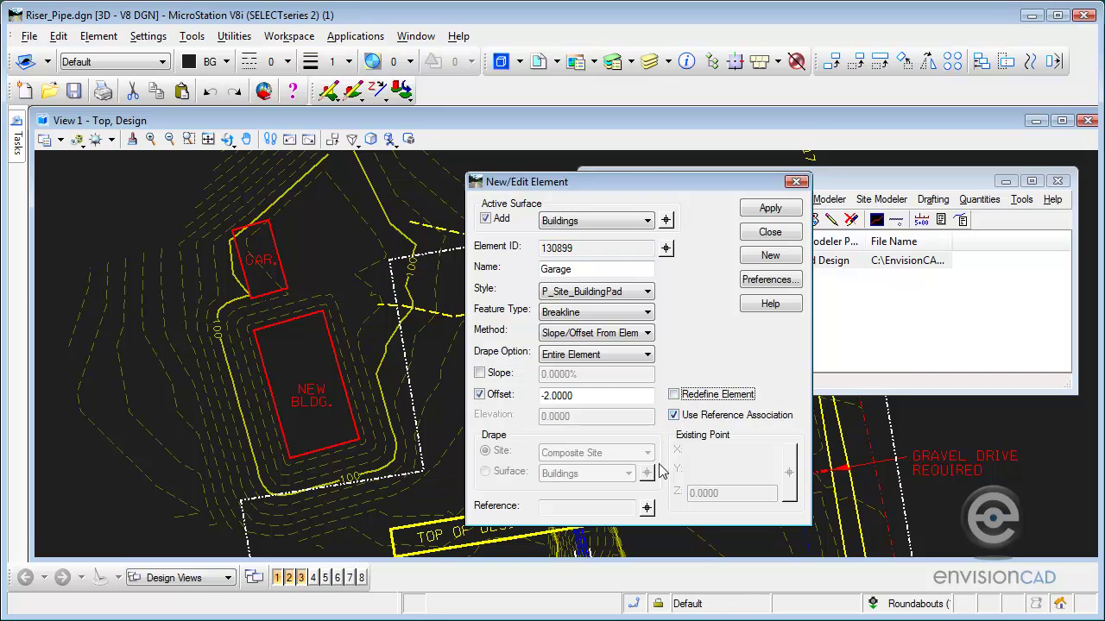
{"action": "left_click", "coordinate": [647, 509]}
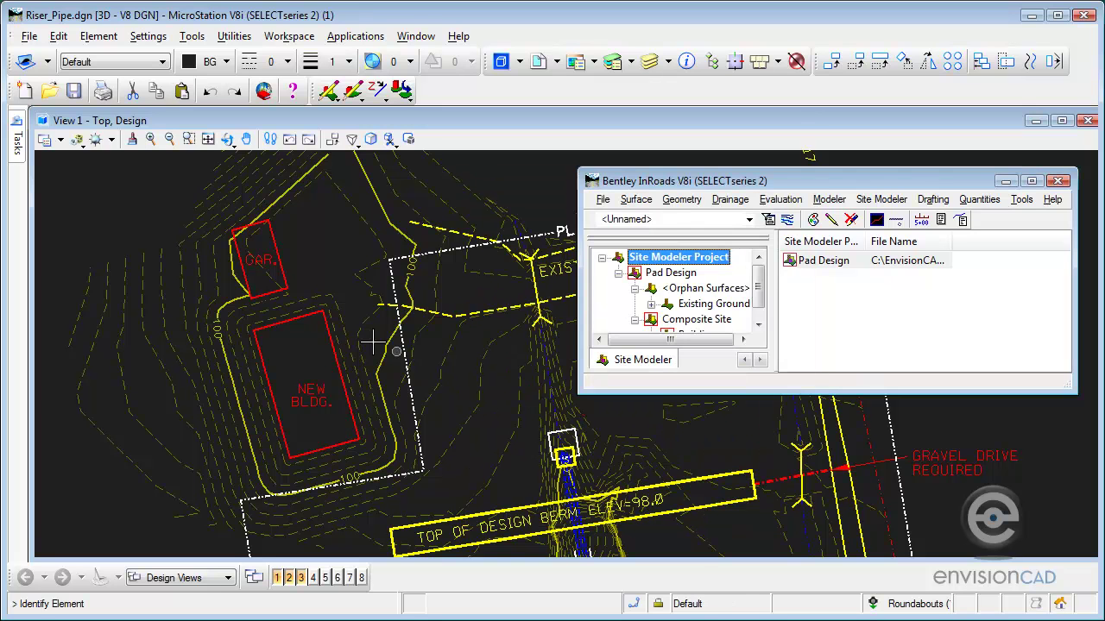
{"action": "left_click", "coordinate": [306, 312]}
{"action": "left_click", "coordinate": [300, 347]}
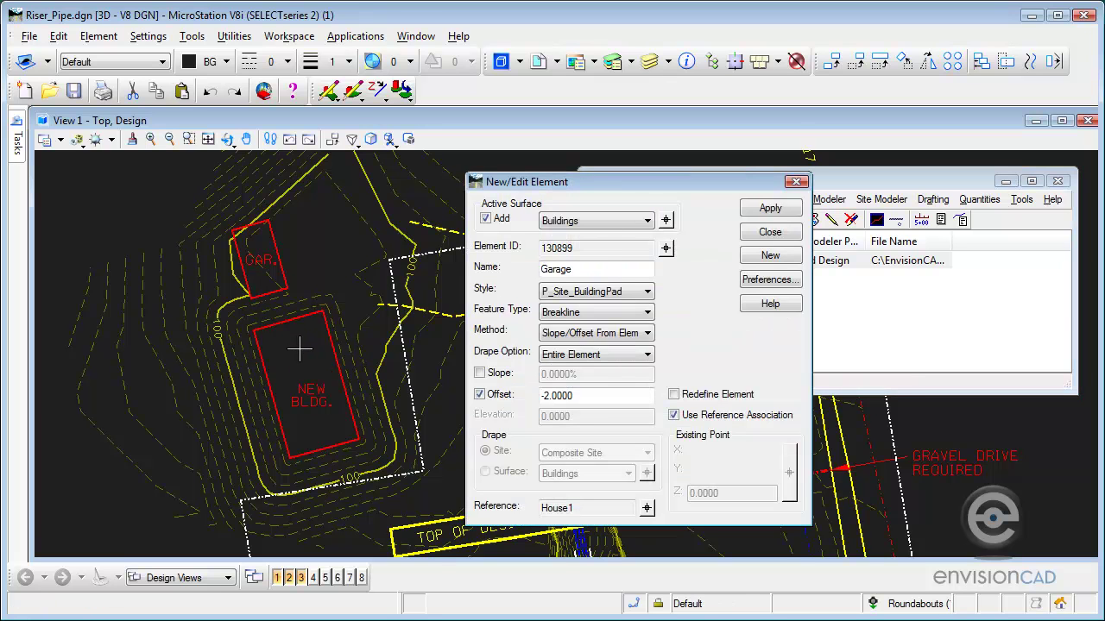
{"action": "left_click", "coordinate": [761, 207]}
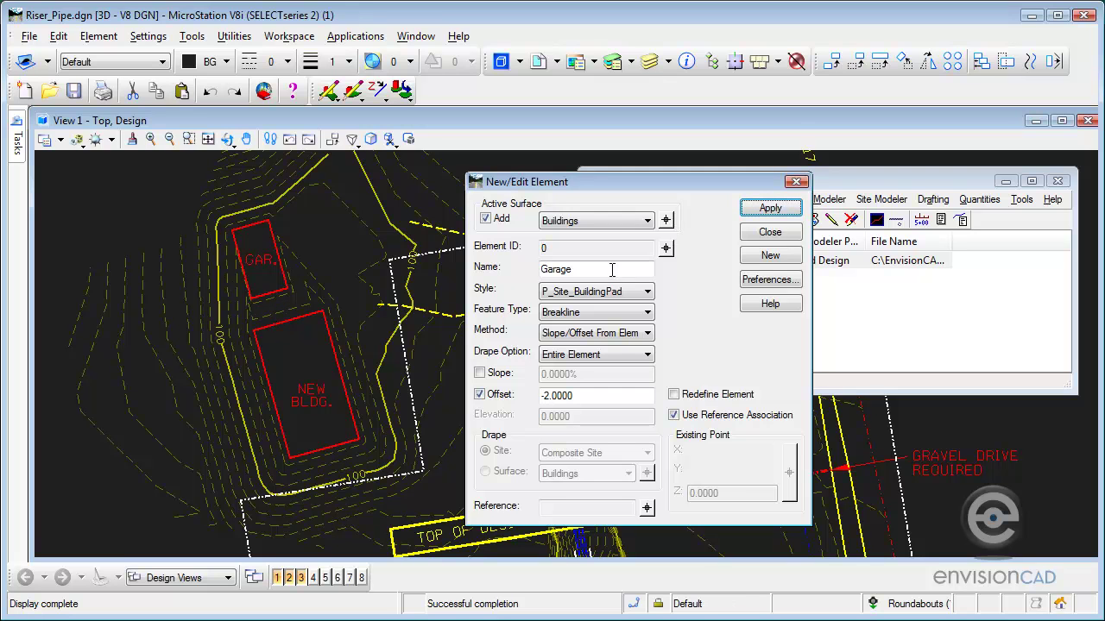
Close the element editor, move the NEW BLDG pad up-right, then undo the move.
{"action": "left_click", "coordinate": [773, 240]}
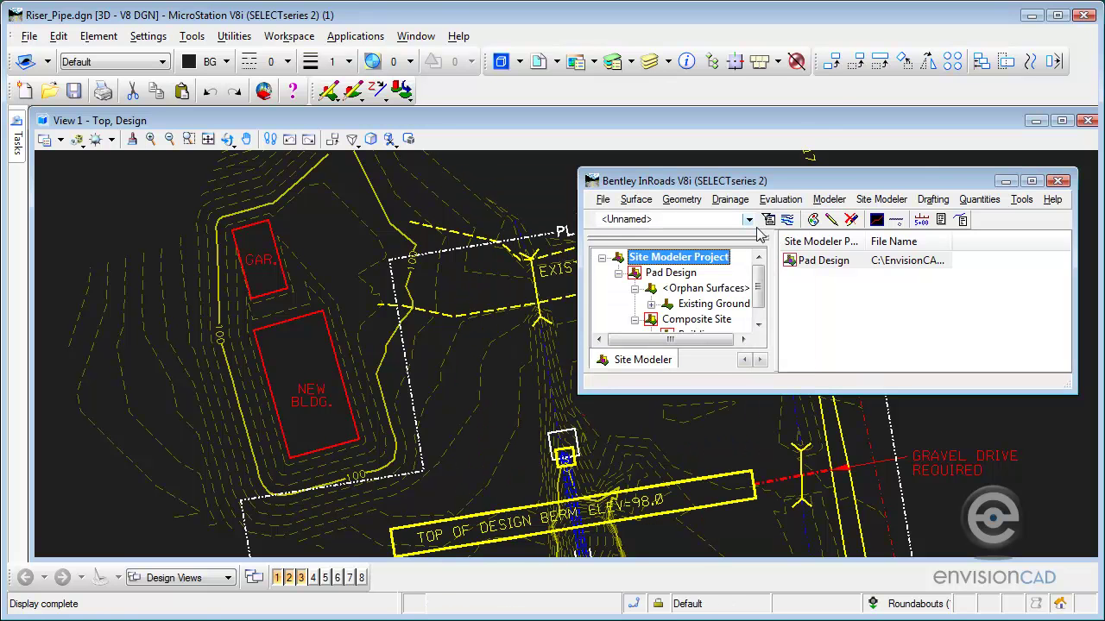
{"action": "left_click", "coordinate": [855, 60]}
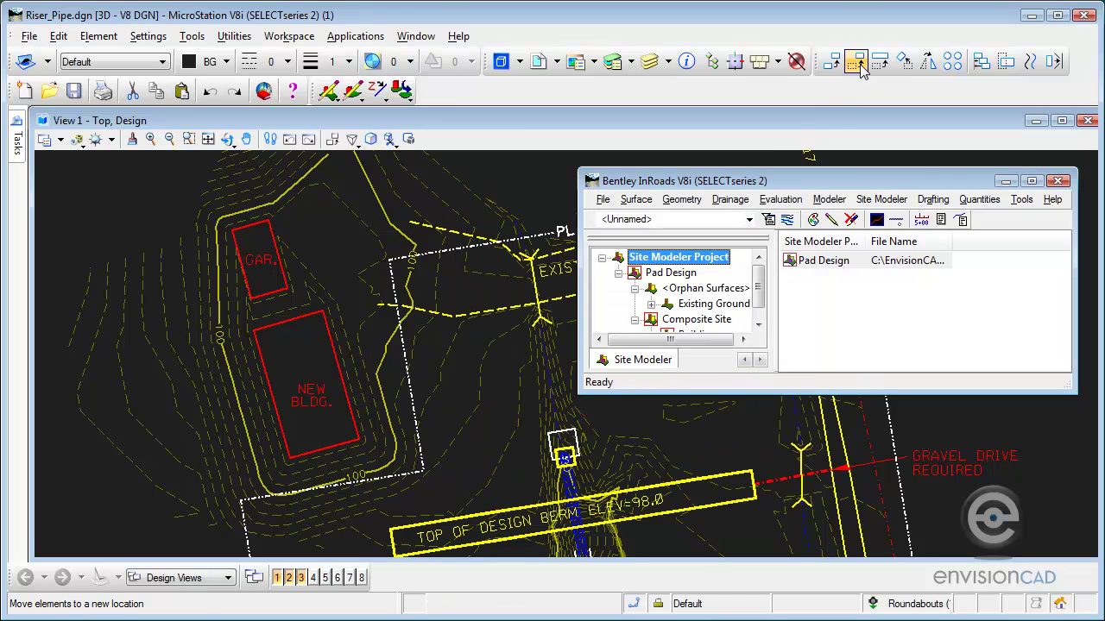
{"action": "left_click", "coordinate": [335, 355]}
{"action": "left_click", "coordinate": [382, 315]}
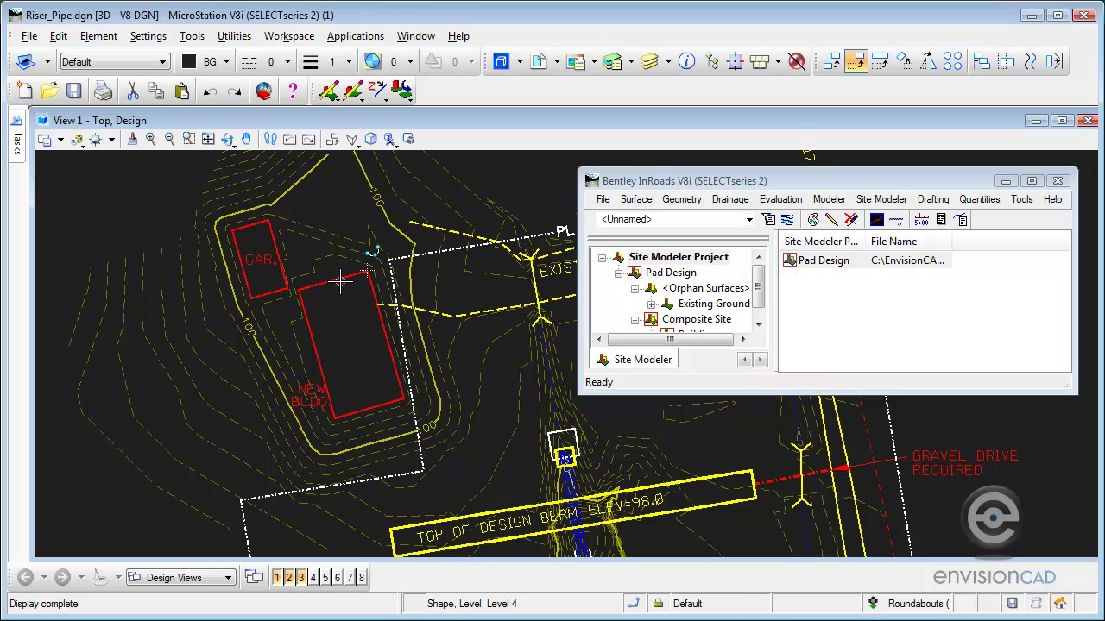
{"action": "key", "text": "ctrl+z"}
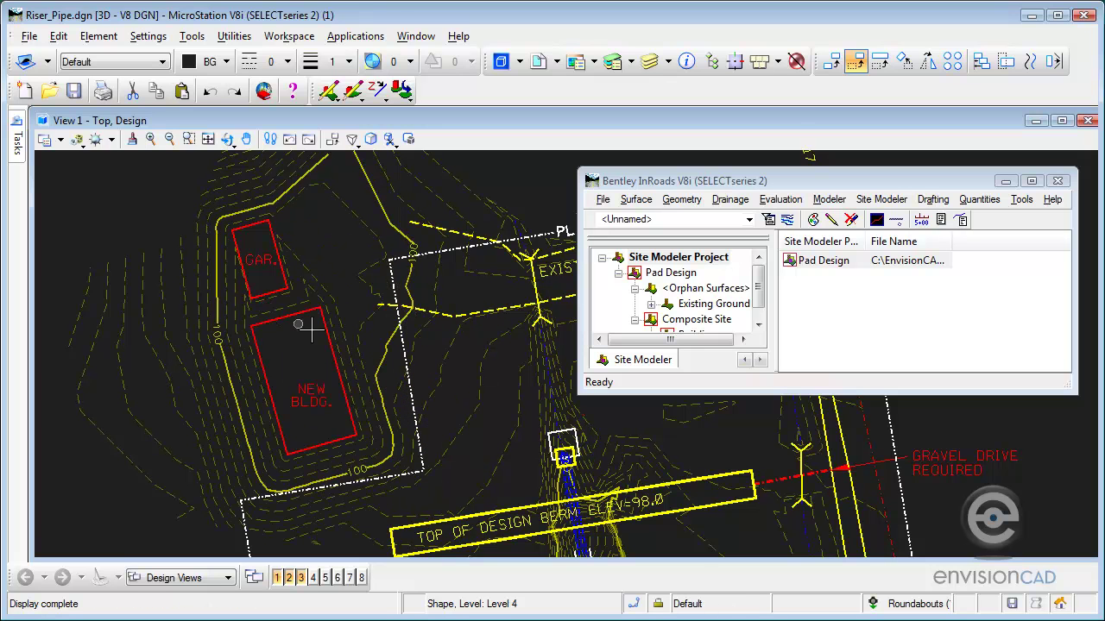
Move the GAR. pad around and return it to its original spot above the building.
{"action": "left_click", "coordinate": [277, 246]}
{"action": "left_click", "coordinate": [232, 386]}
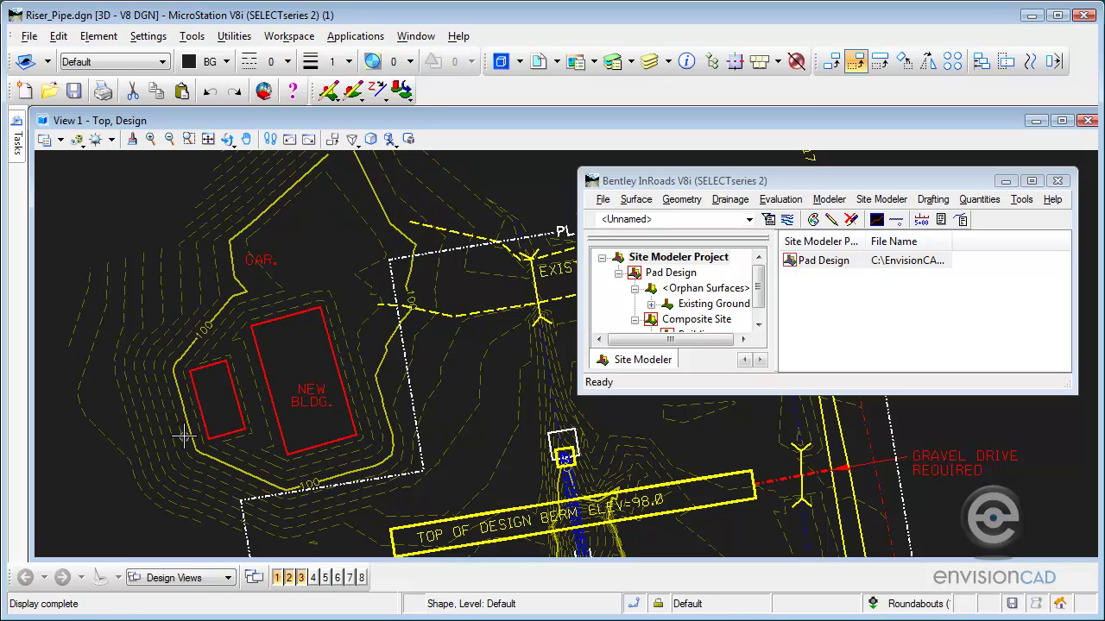
{"action": "left_click", "coordinate": [237, 399]}
{"action": "left_click", "coordinate": [261, 440]}
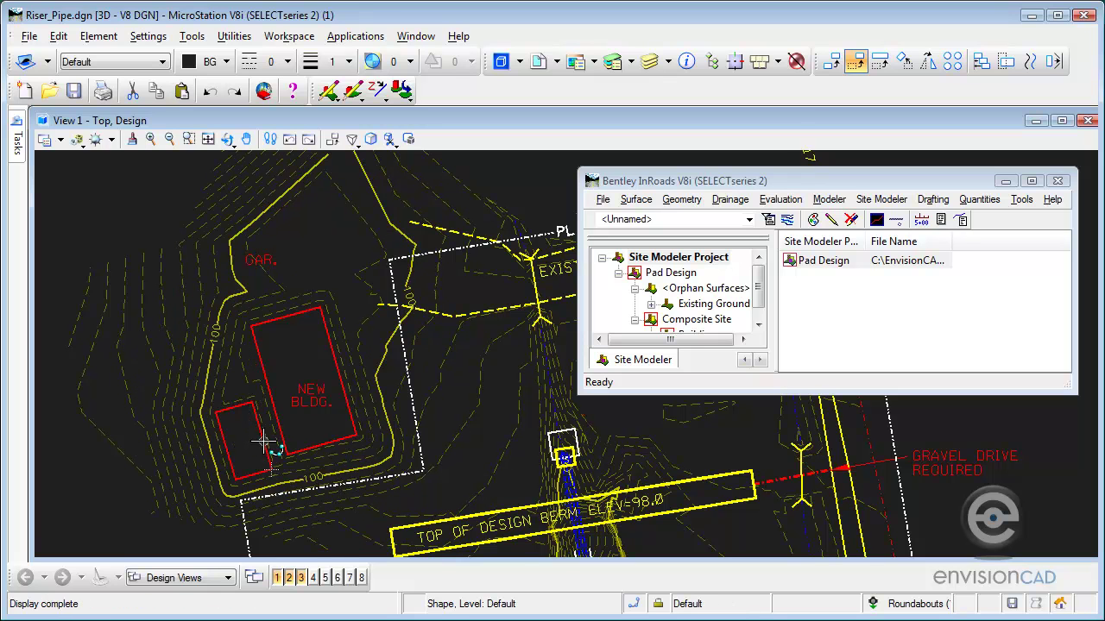
{"action": "left_click", "coordinate": [257, 437]}
{"action": "left_click", "coordinate": [279, 252]}
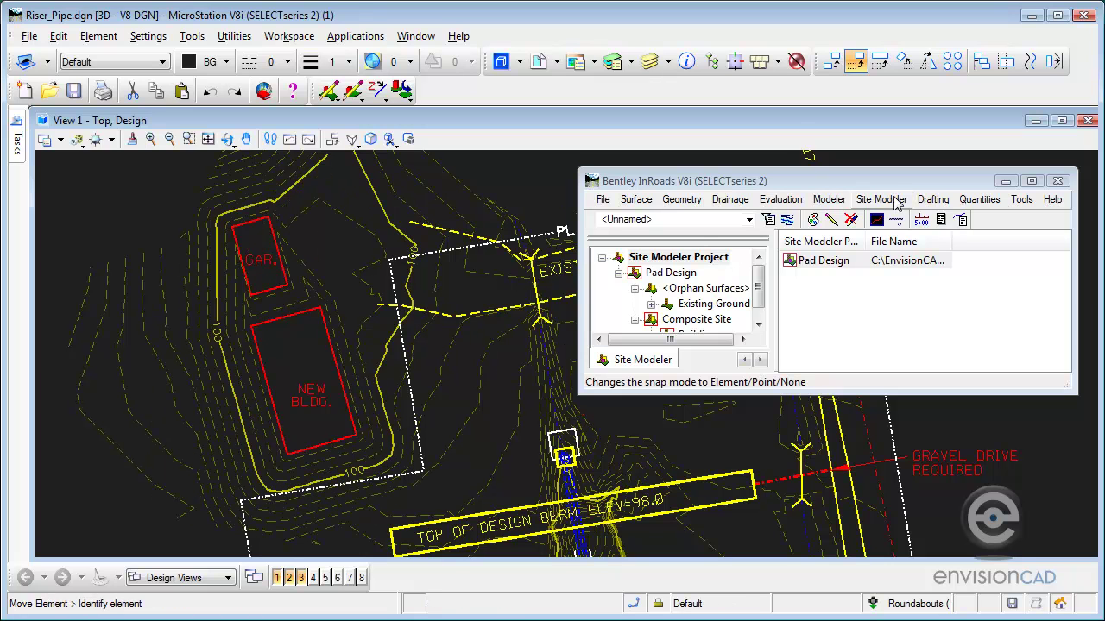
Move the Buildings surface up-right and back, then close the Move Surface dialog.
{"action": "left_click", "coordinate": [880, 200]}
{"action": "mouse_move", "coordinate": [906, 245]}
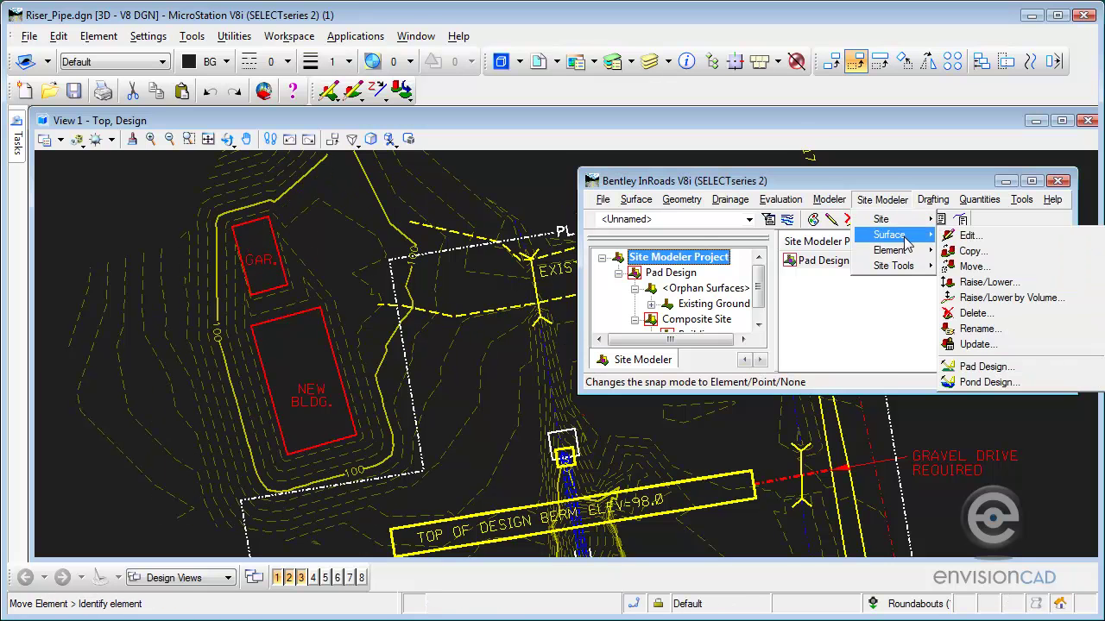
{"action": "left_click", "coordinate": [968, 267]}
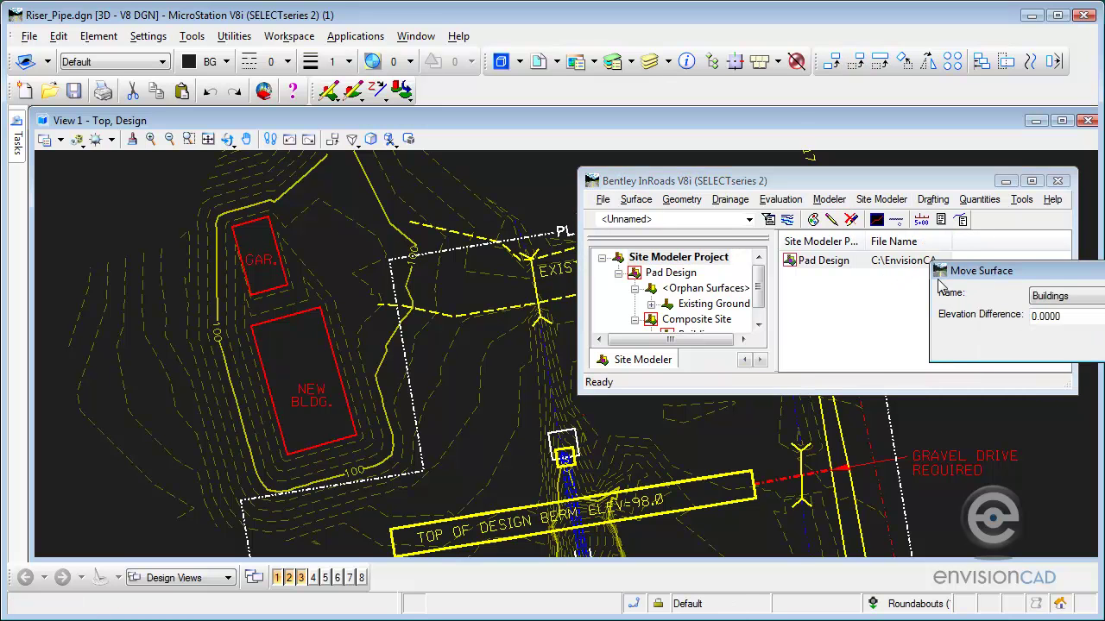
{"action": "left_click", "coordinate": [317, 354]}
{"action": "left_click", "coordinate": [379, 340]}
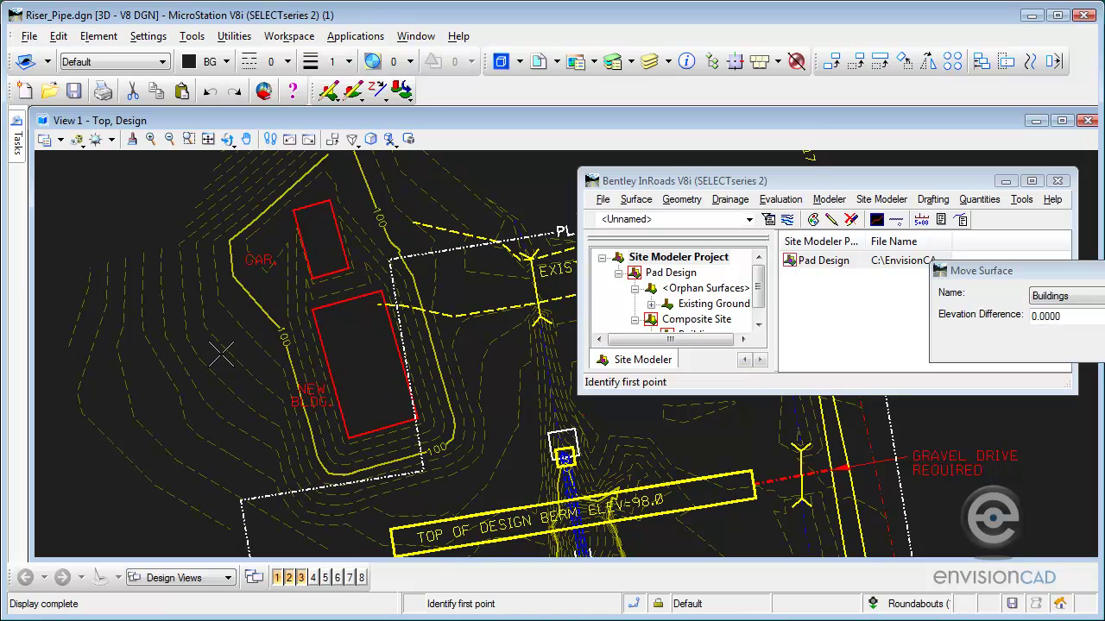
{"action": "left_click", "coordinate": [325, 315]}
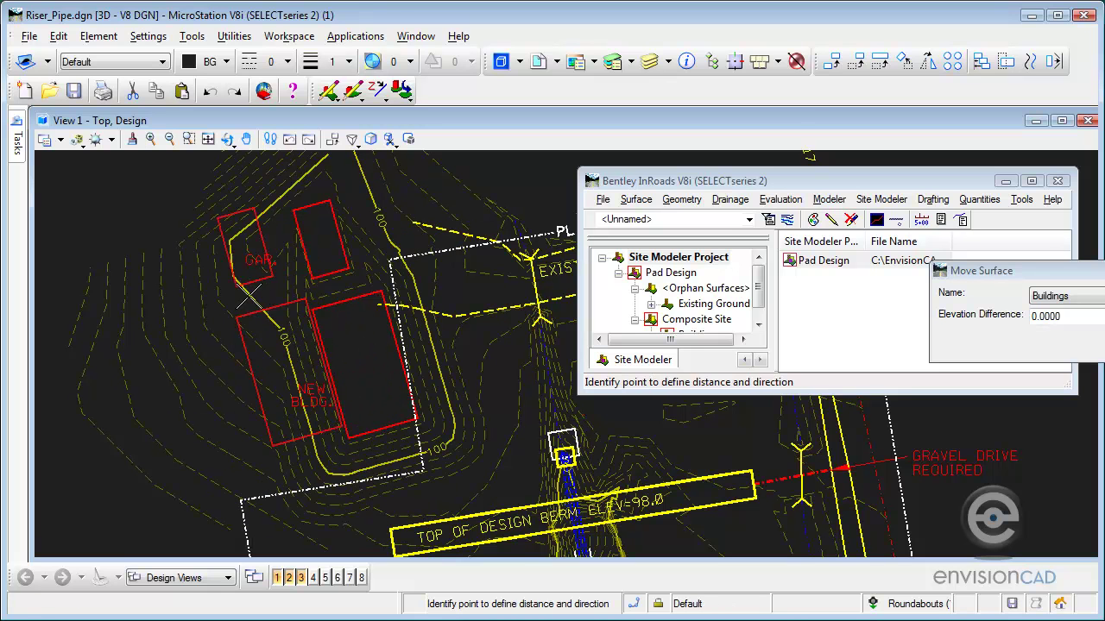
{"action": "left_click", "coordinate": [267, 324]}
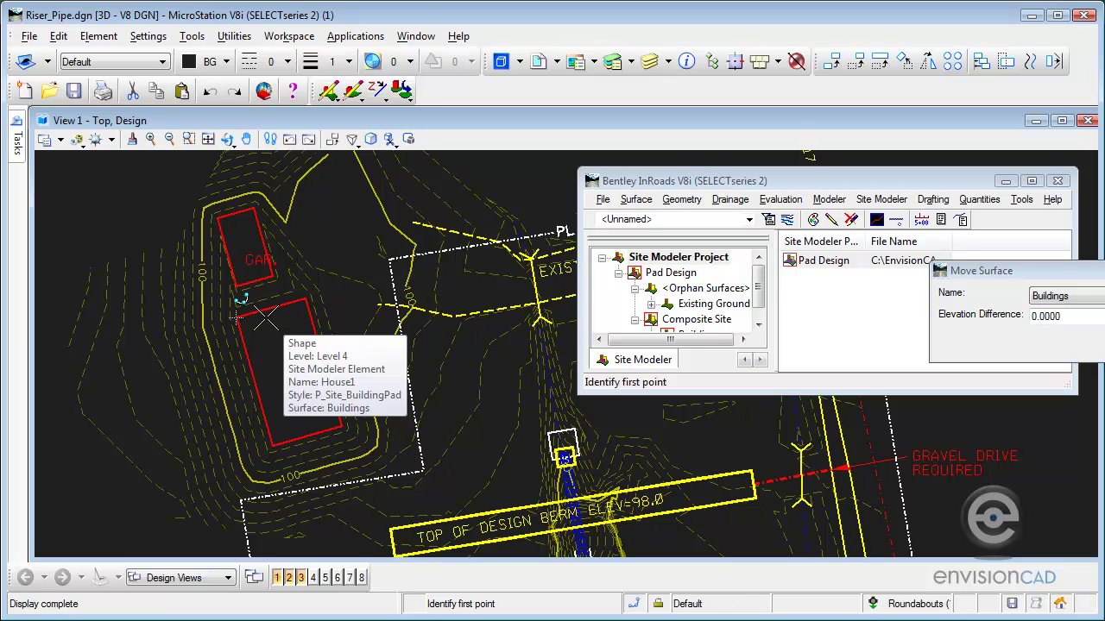
{"action": "left_click_drag", "start_coordinate": [1012, 276], "coordinate": [827, 327]}
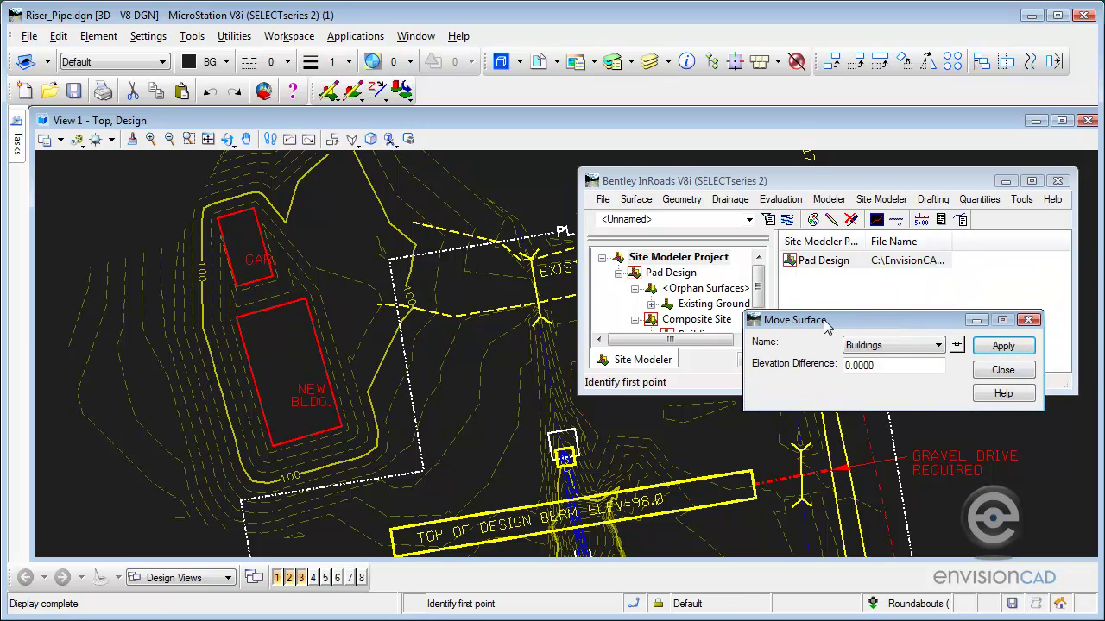
{"action": "left_click", "coordinate": [1001, 371]}
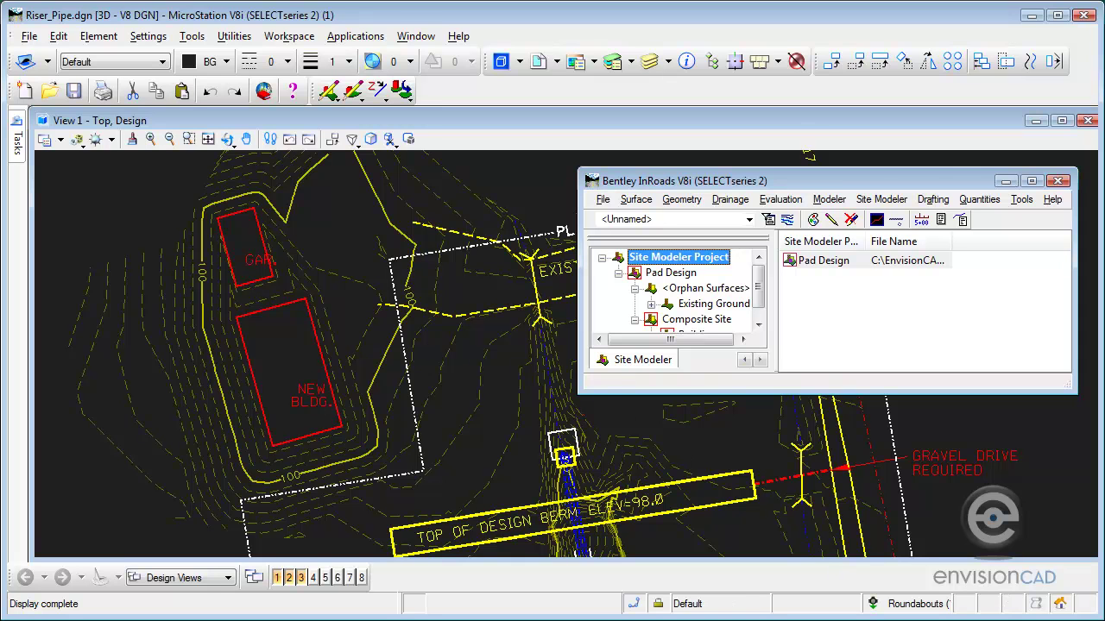
{"action": "left_click", "coordinate": [810, 511]}
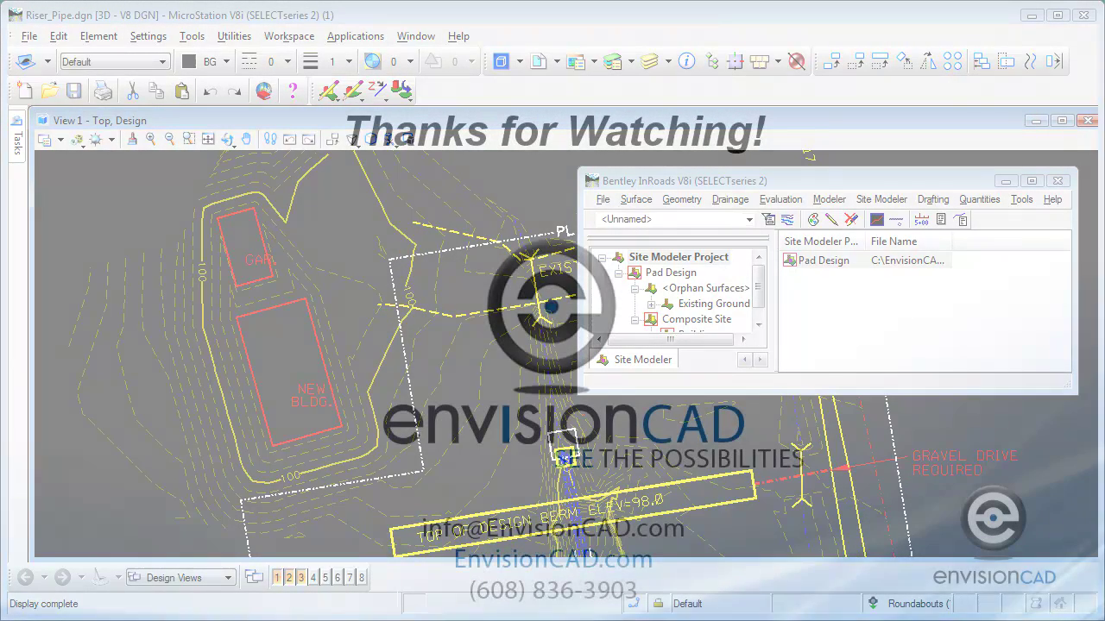